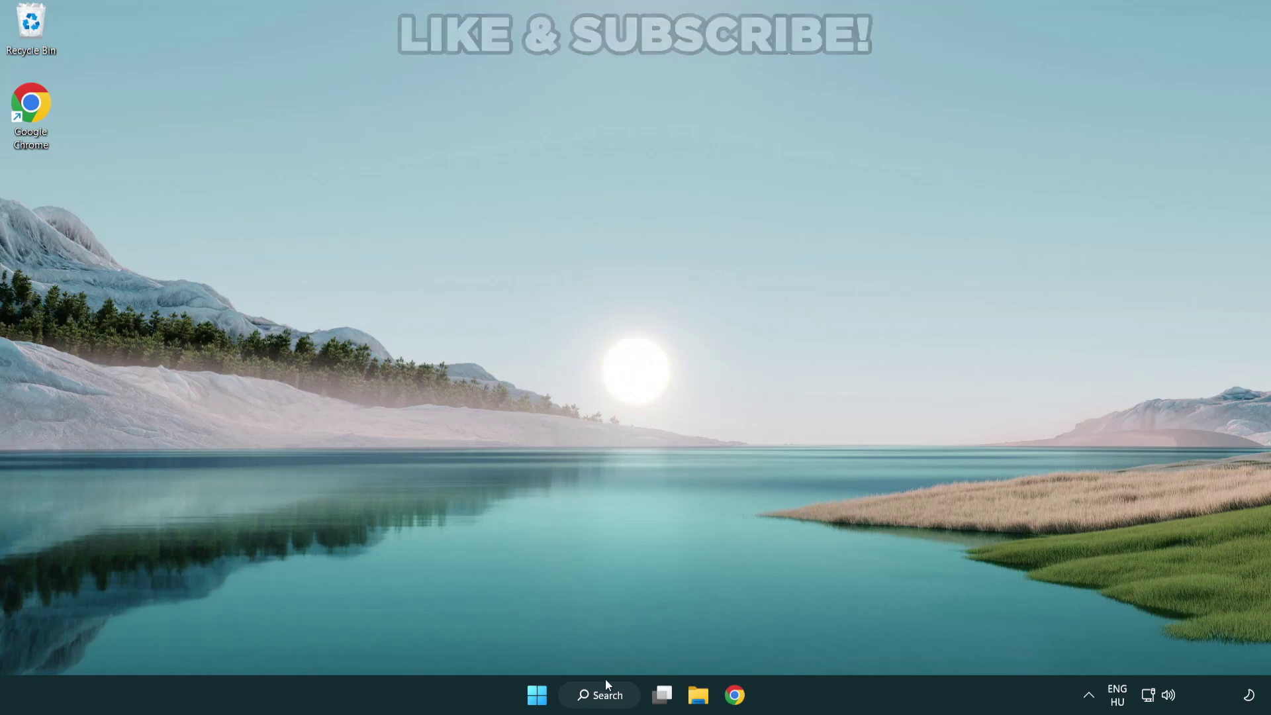
Launch Device Manager by searching 'device manager' from the taskbar
click(607, 697)
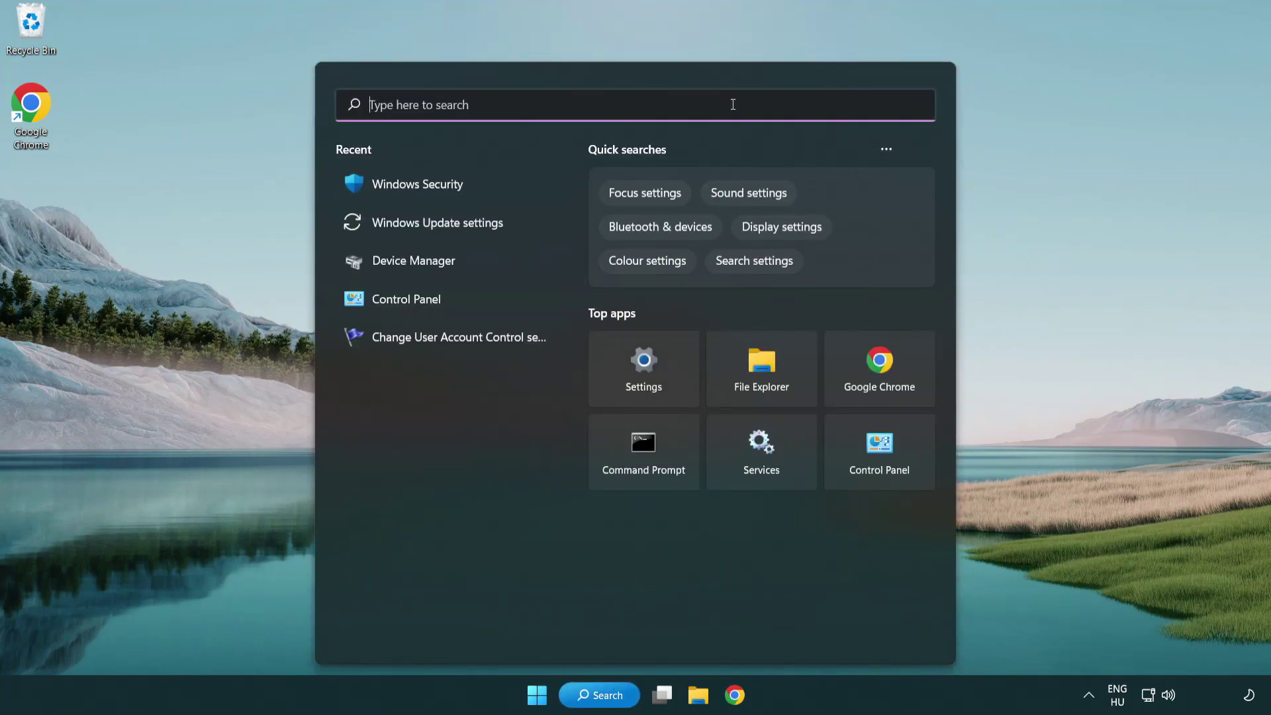
text(device m)
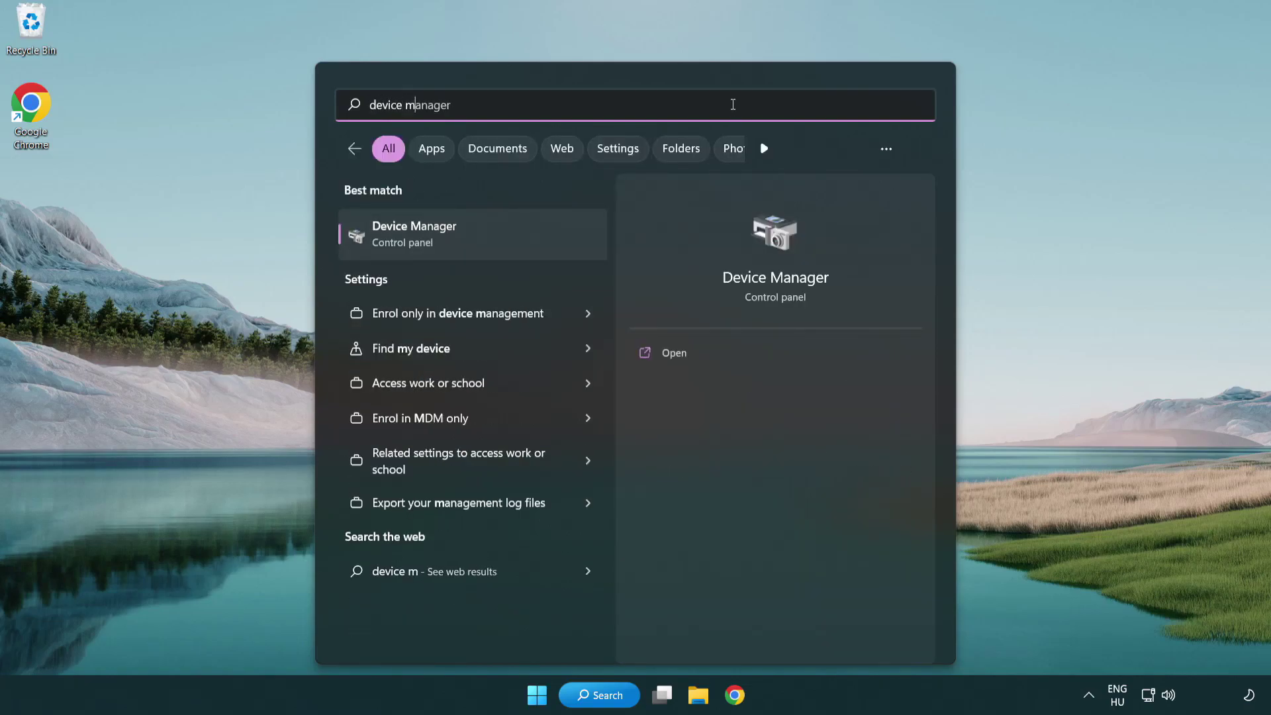
text(anager)
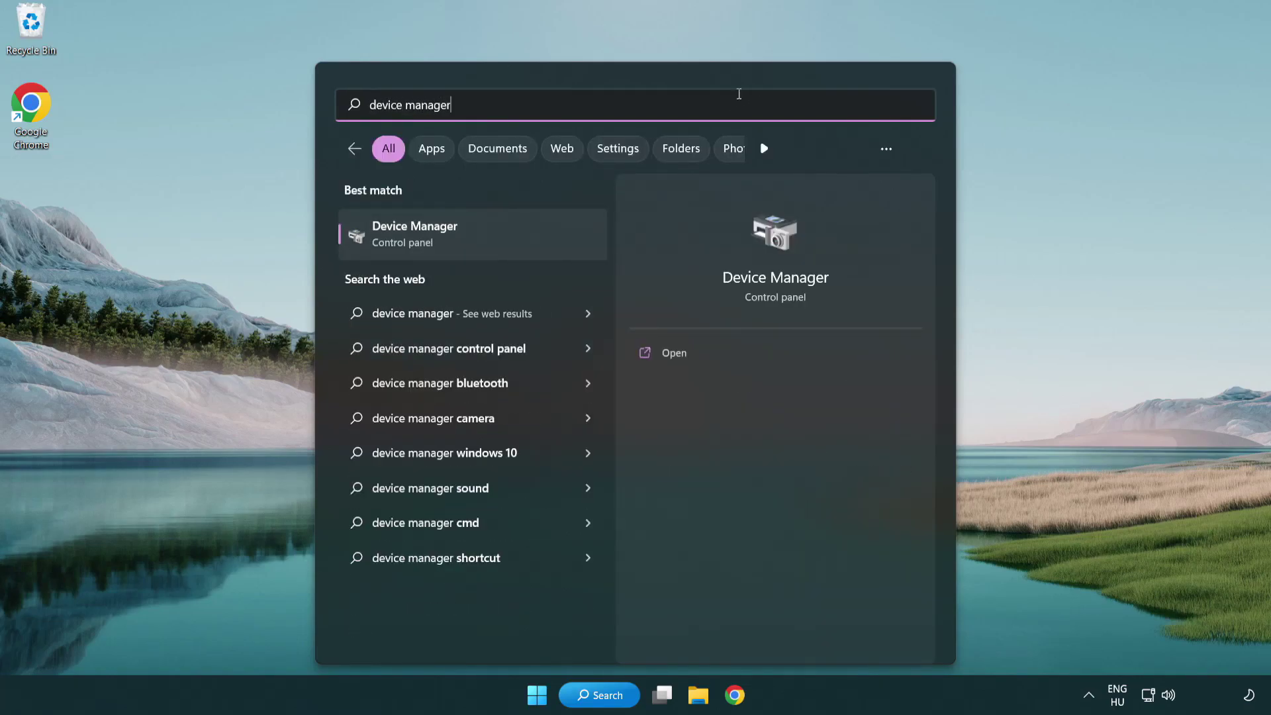
click(508, 241)
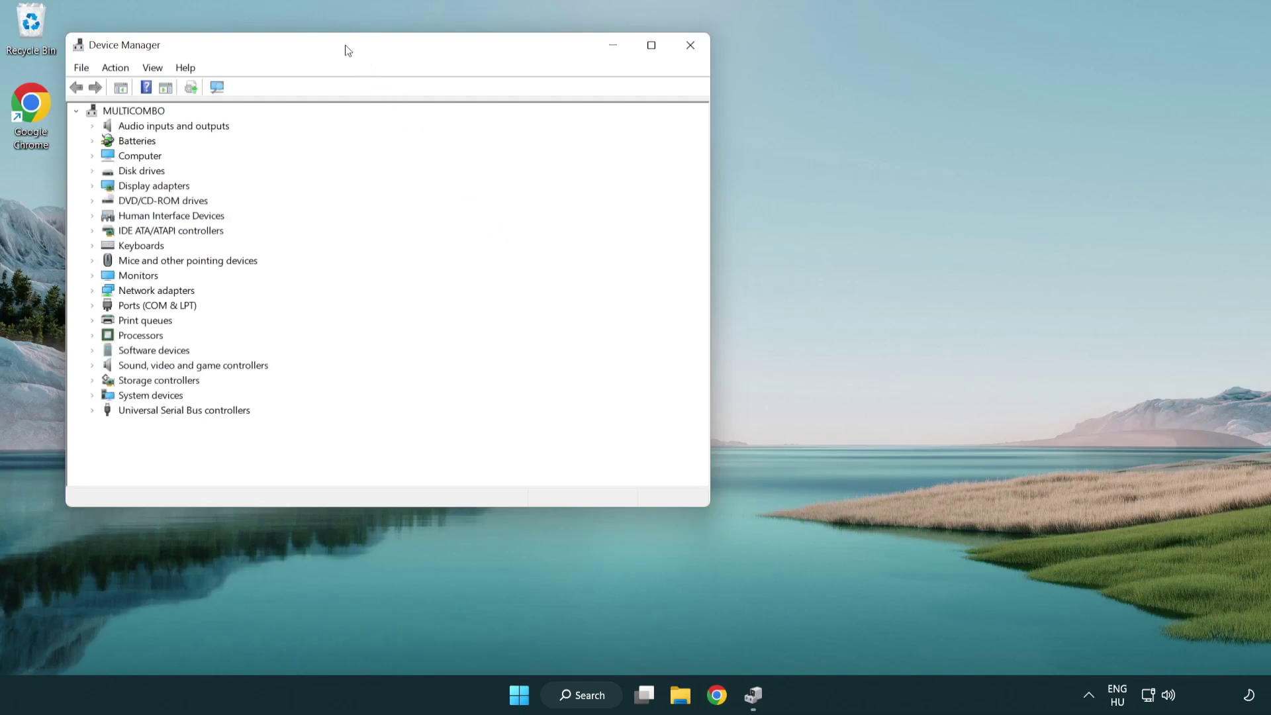
Search automatically for a newer VMware SVGA 3D display driver and confirm the best one is installed
drag(347, 48, 560, 128)
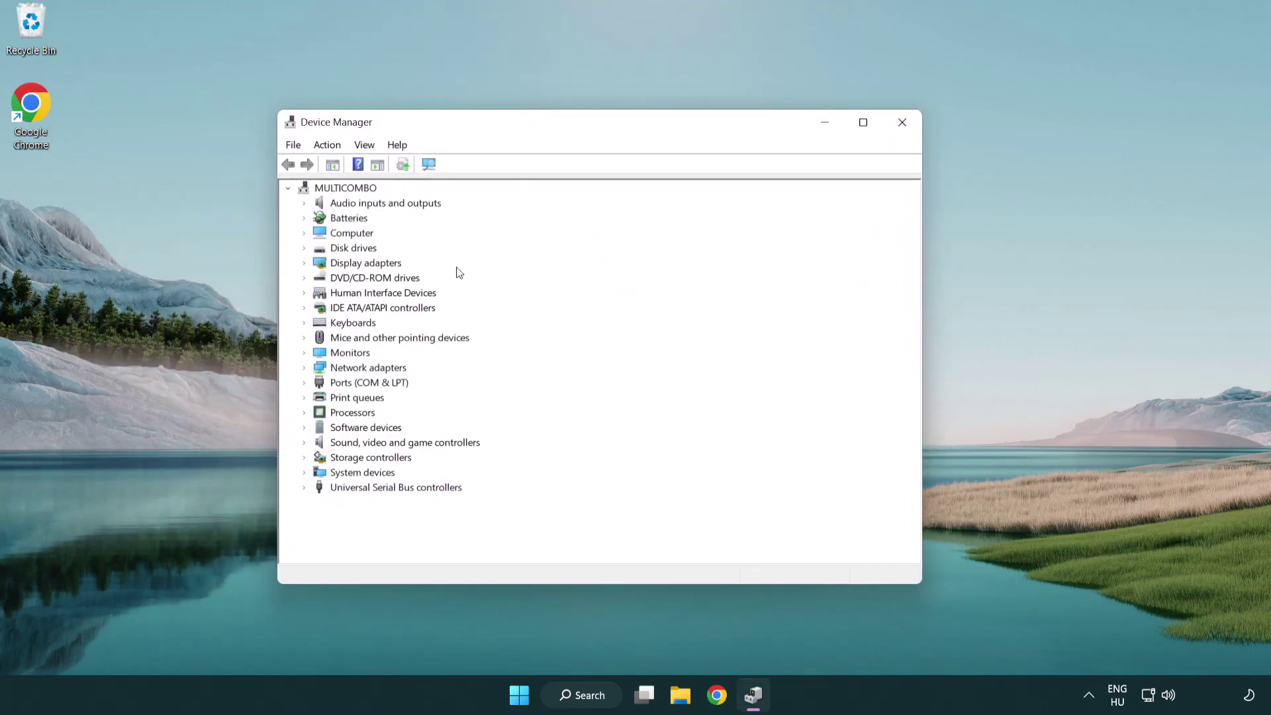
click(349, 266)
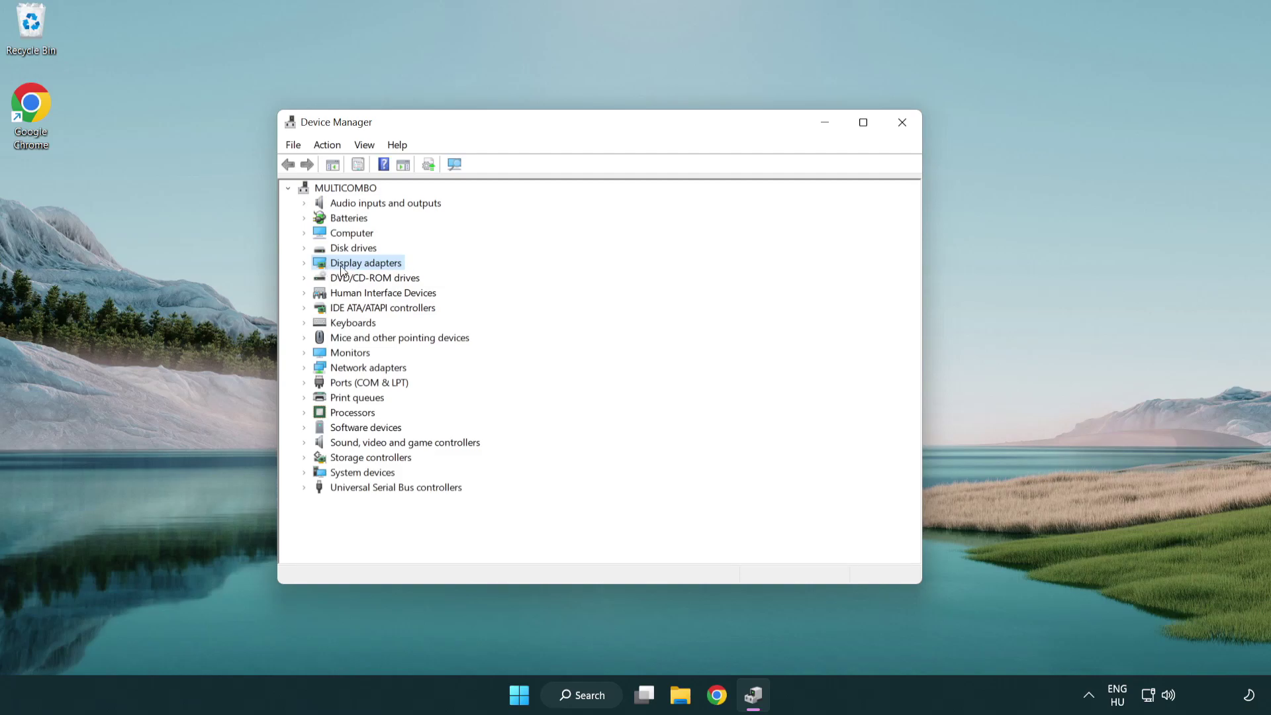
click(305, 265)
click(368, 278)
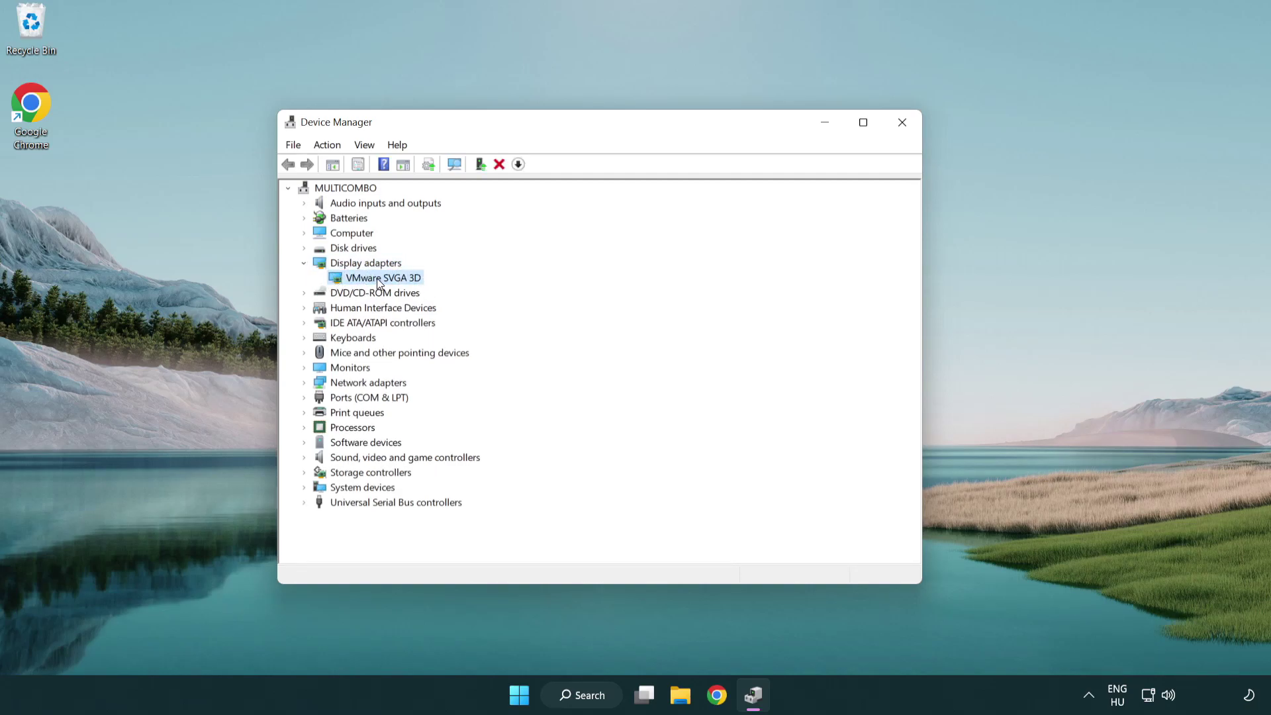
right_click(376, 278)
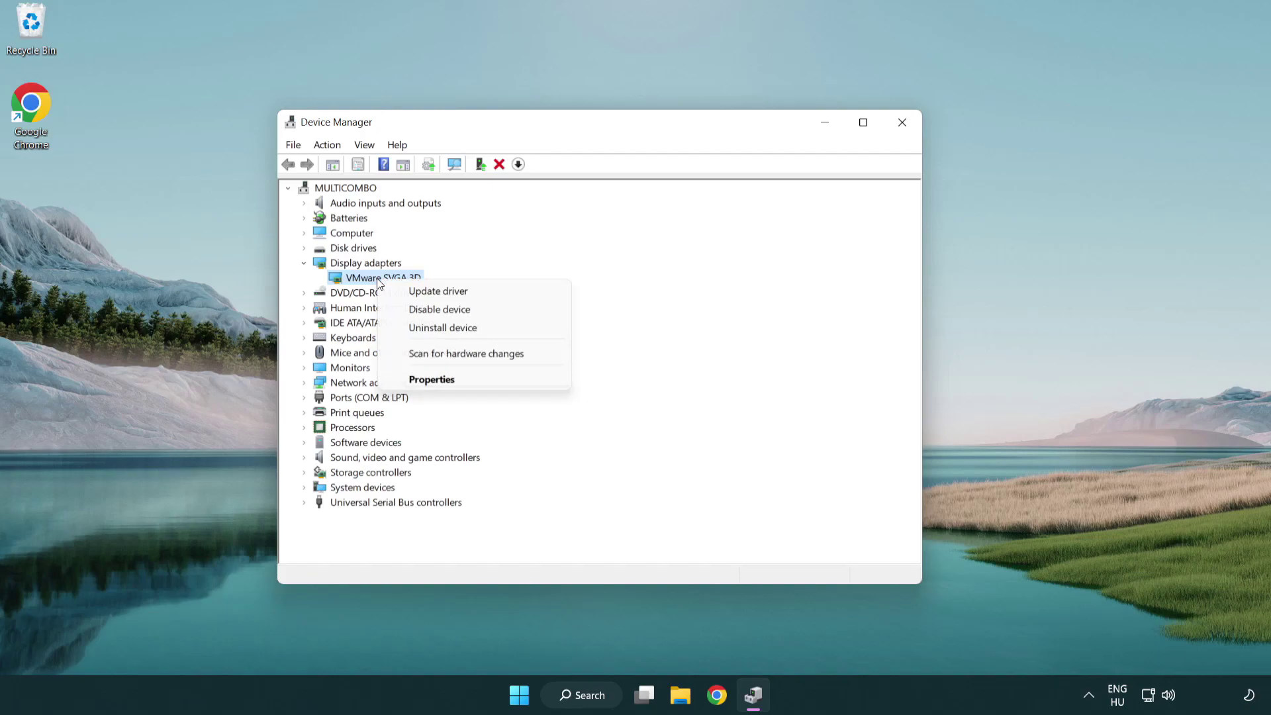
click(501, 291)
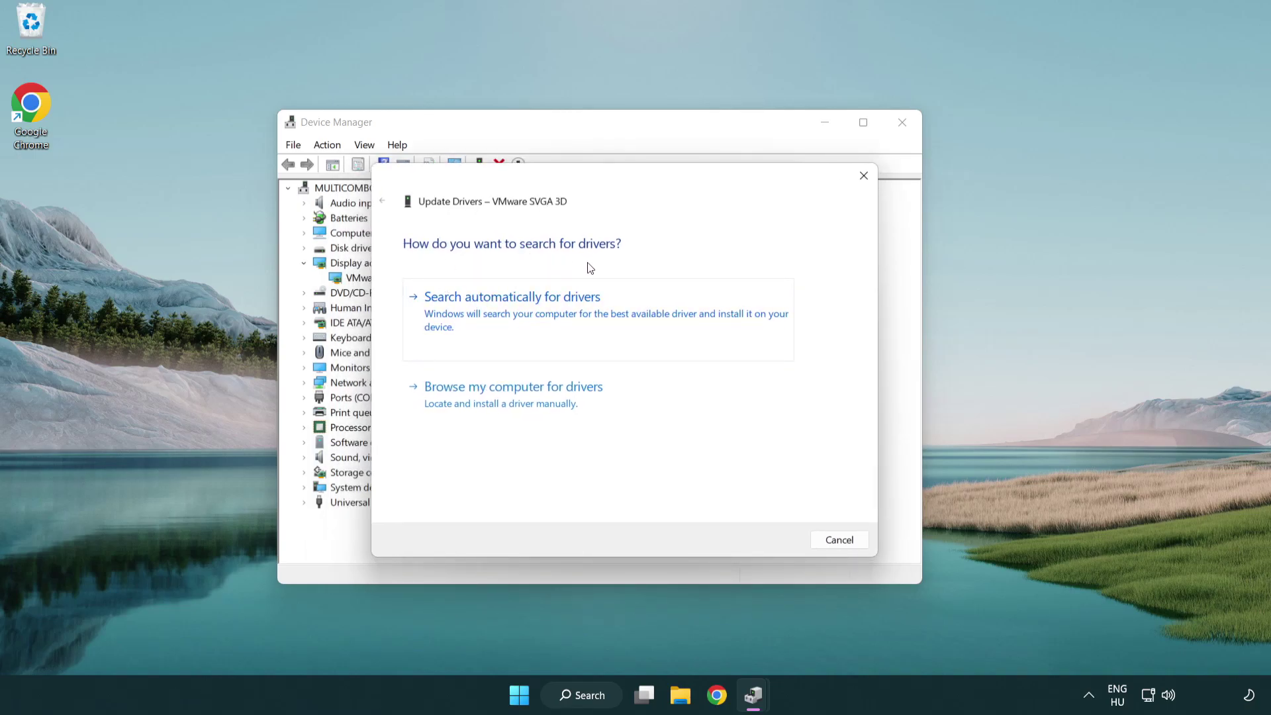
click(559, 310)
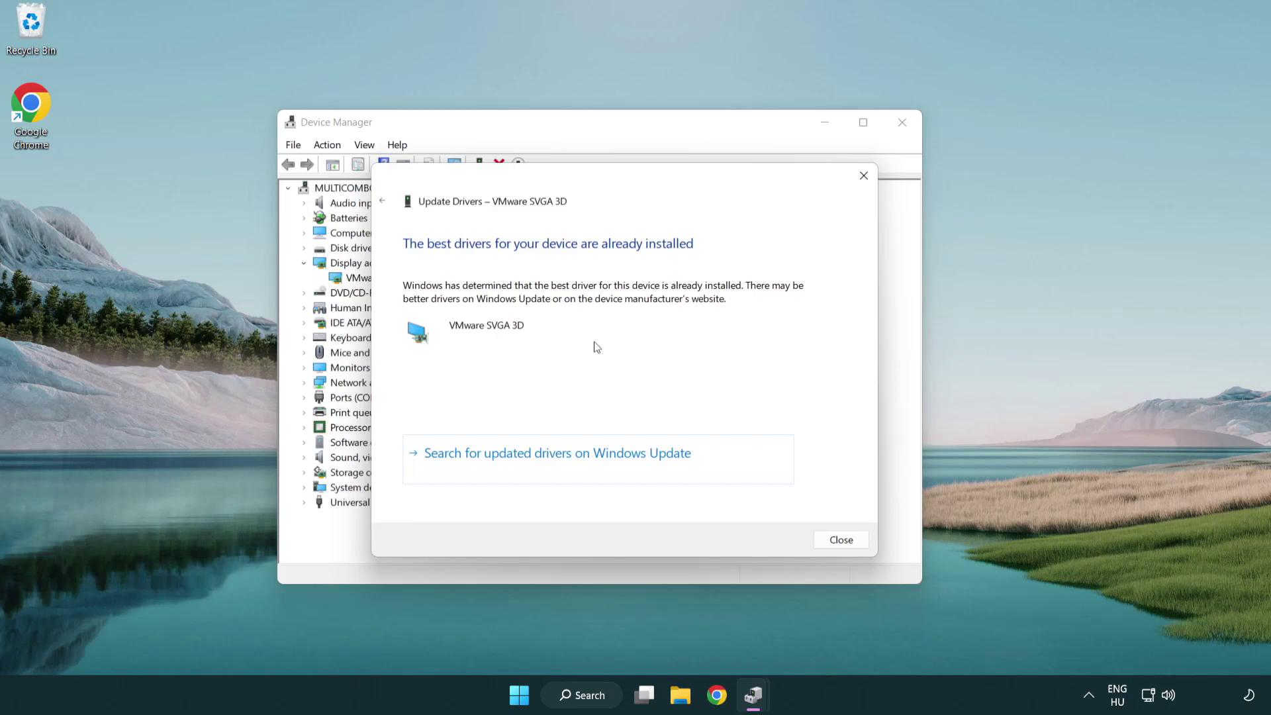
click(842, 542)
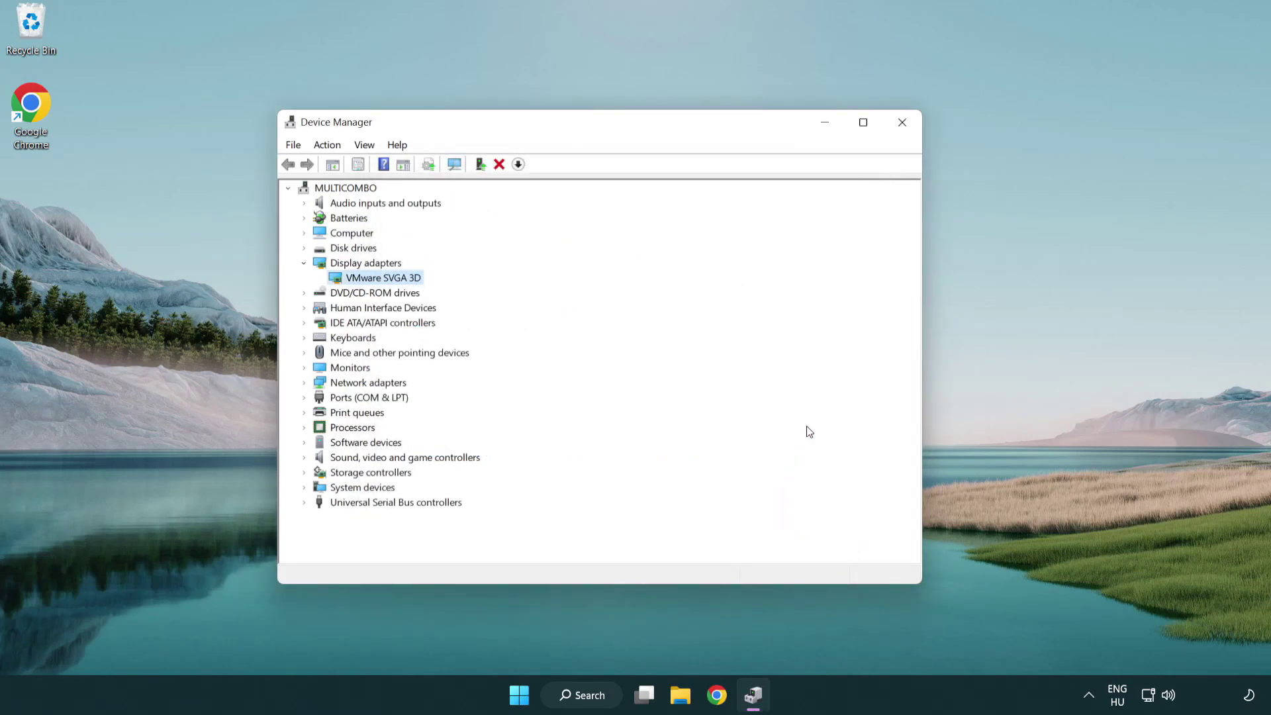
Close Device Manager and open Windows Update settings by searching 'update'
click(906, 128)
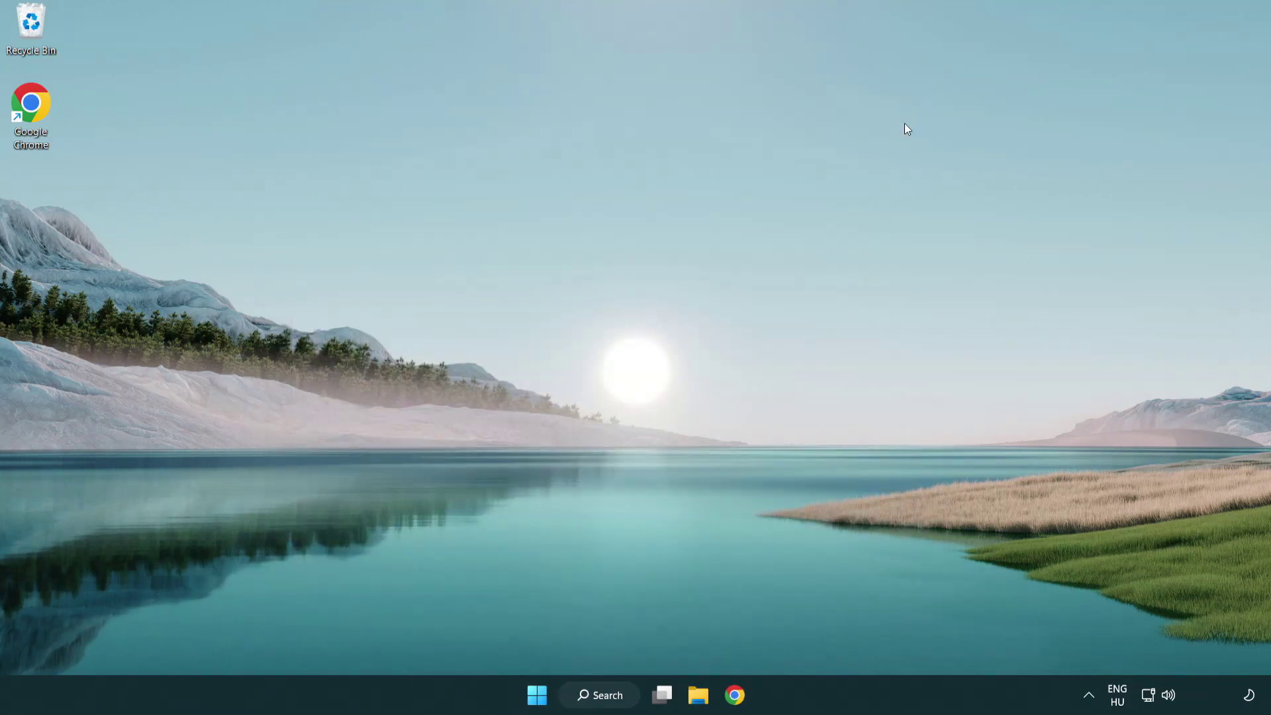
click(611, 693)
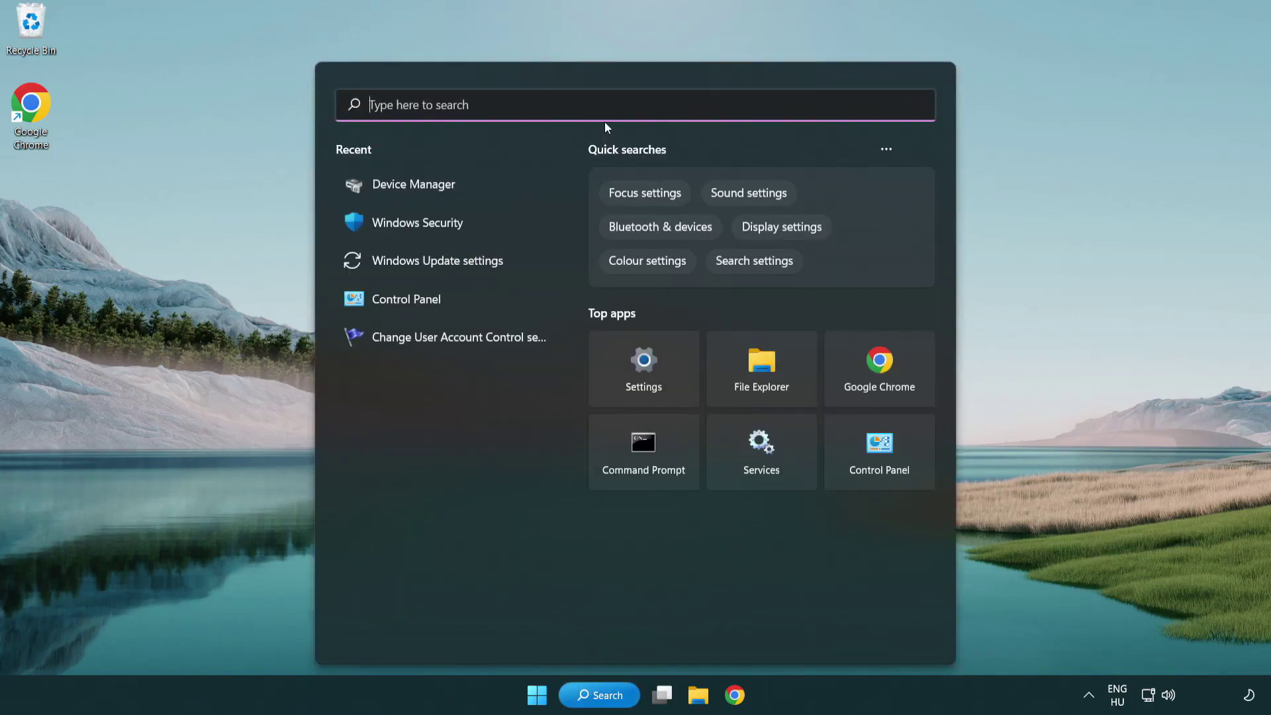
text(update)
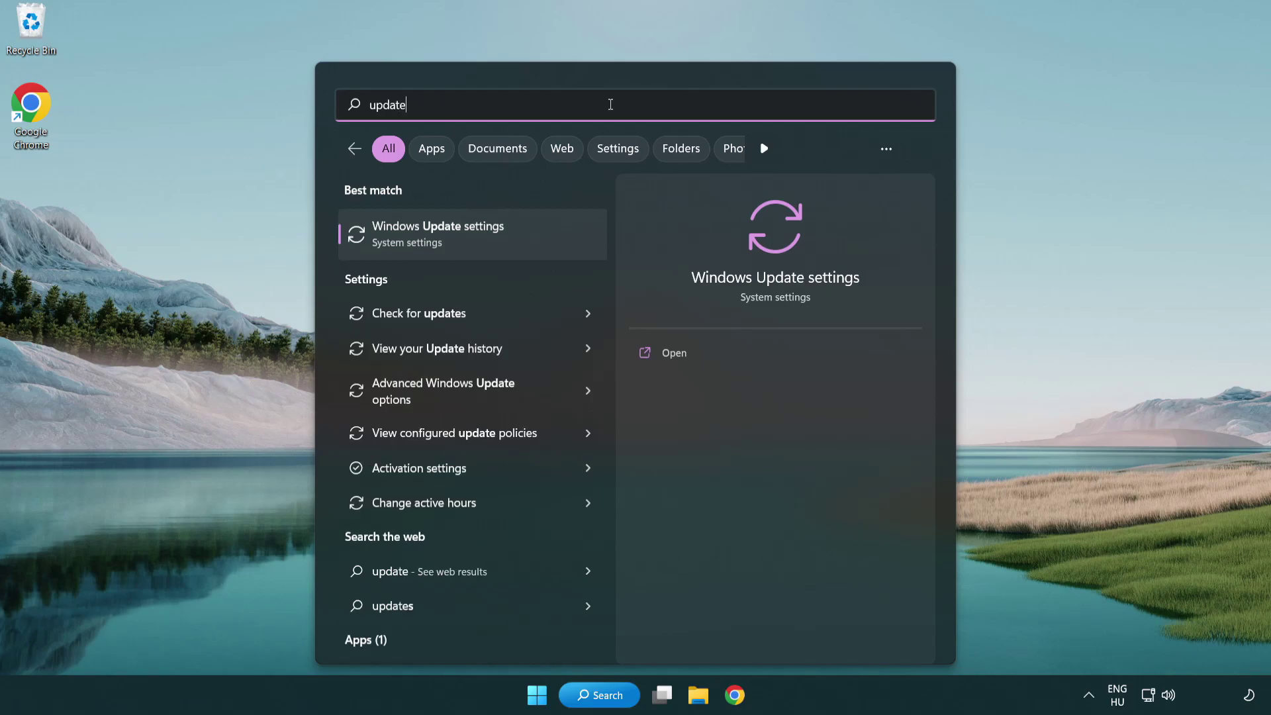
click(498, 245)
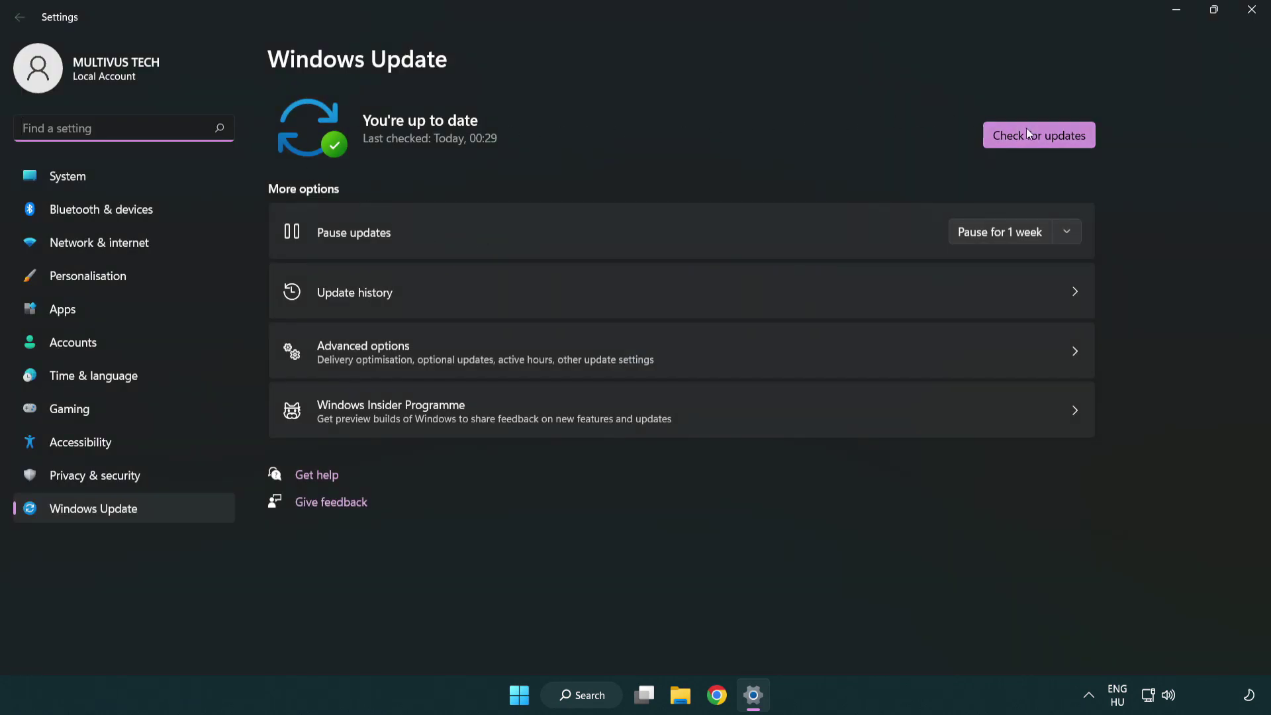
Check for Windows updates, confirm the PC is up to date, and close Settings
click(1061, 144)
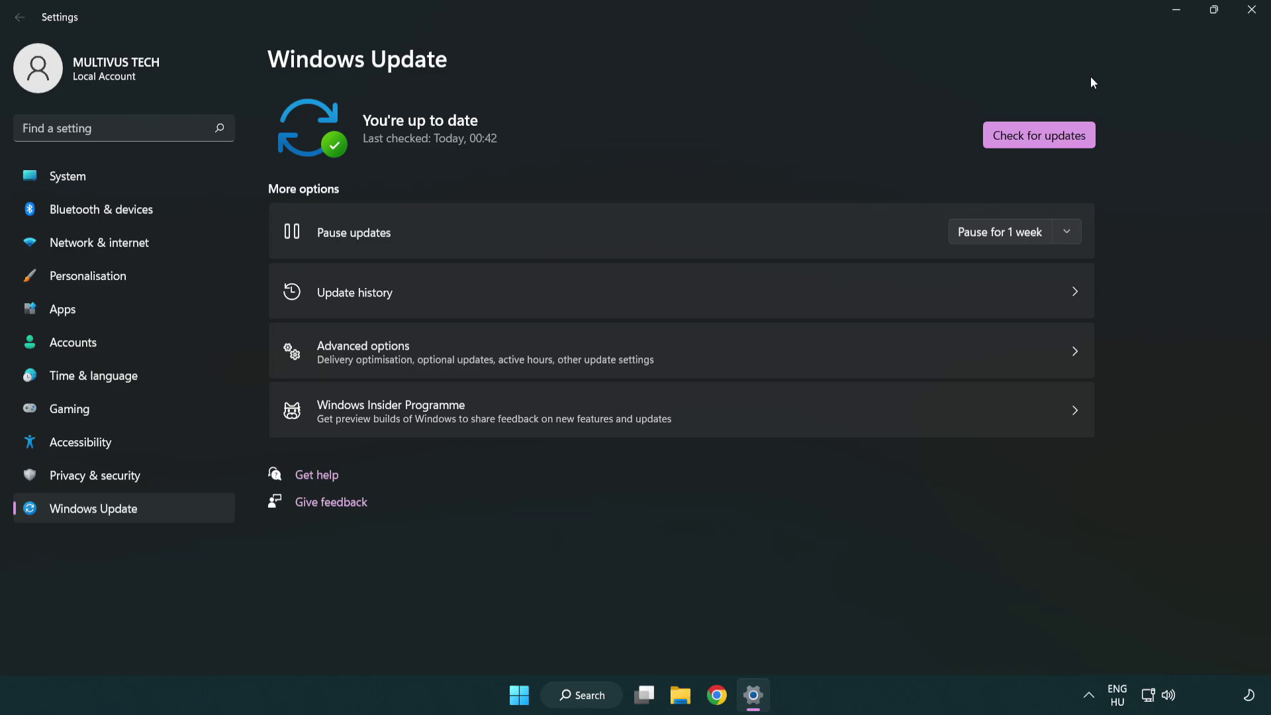
click(1247, 19)
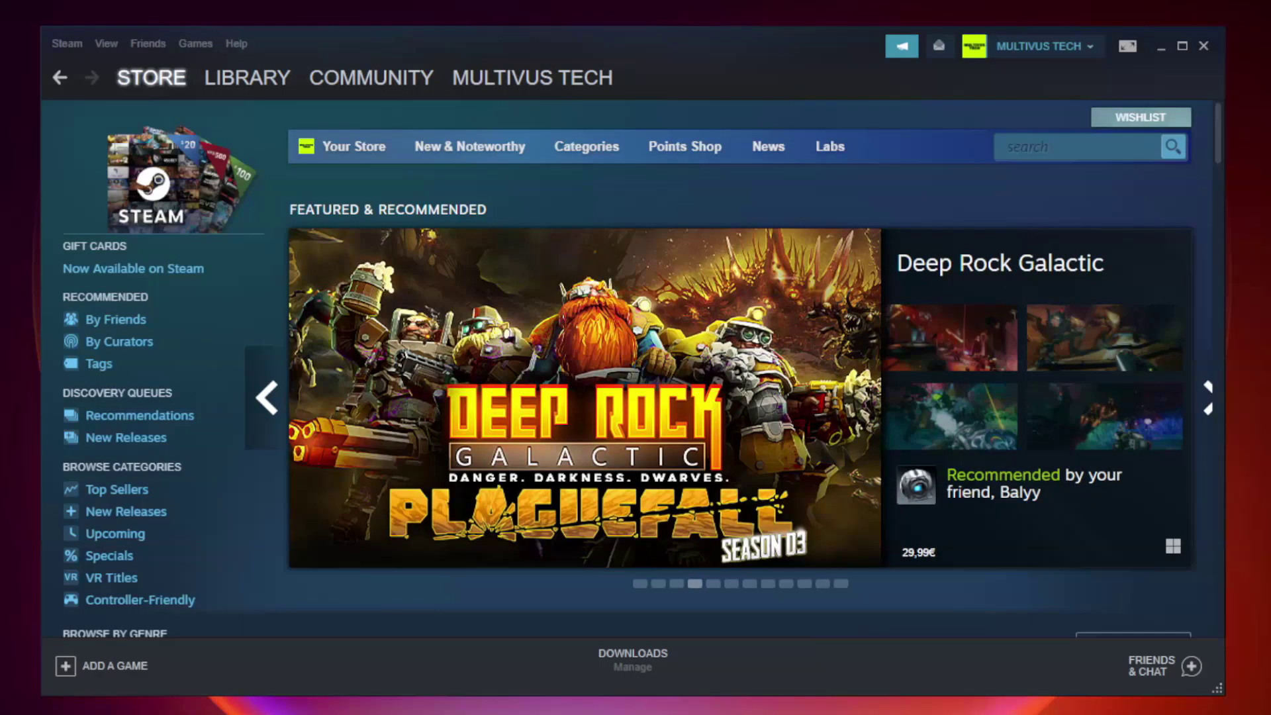
Verify the broken game's local files from its Steam Library properties, validating all 9192 files
mouse_move(270, 94)
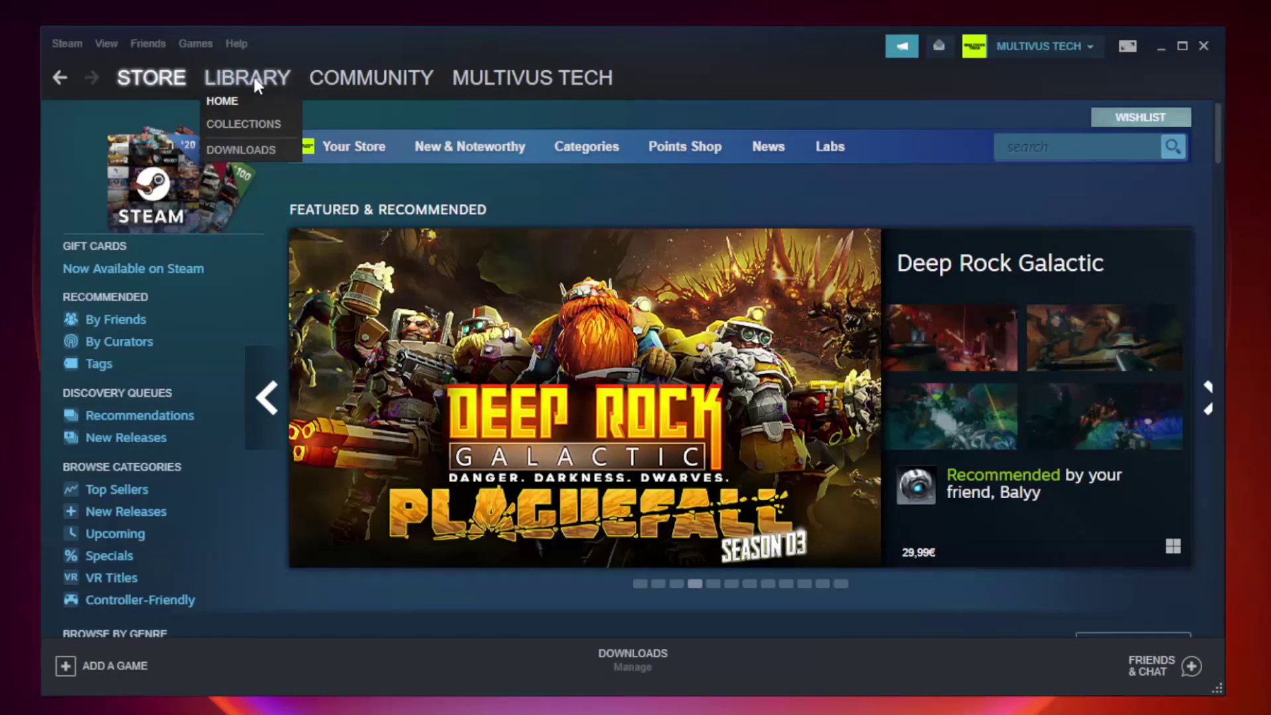
click(257, 85)
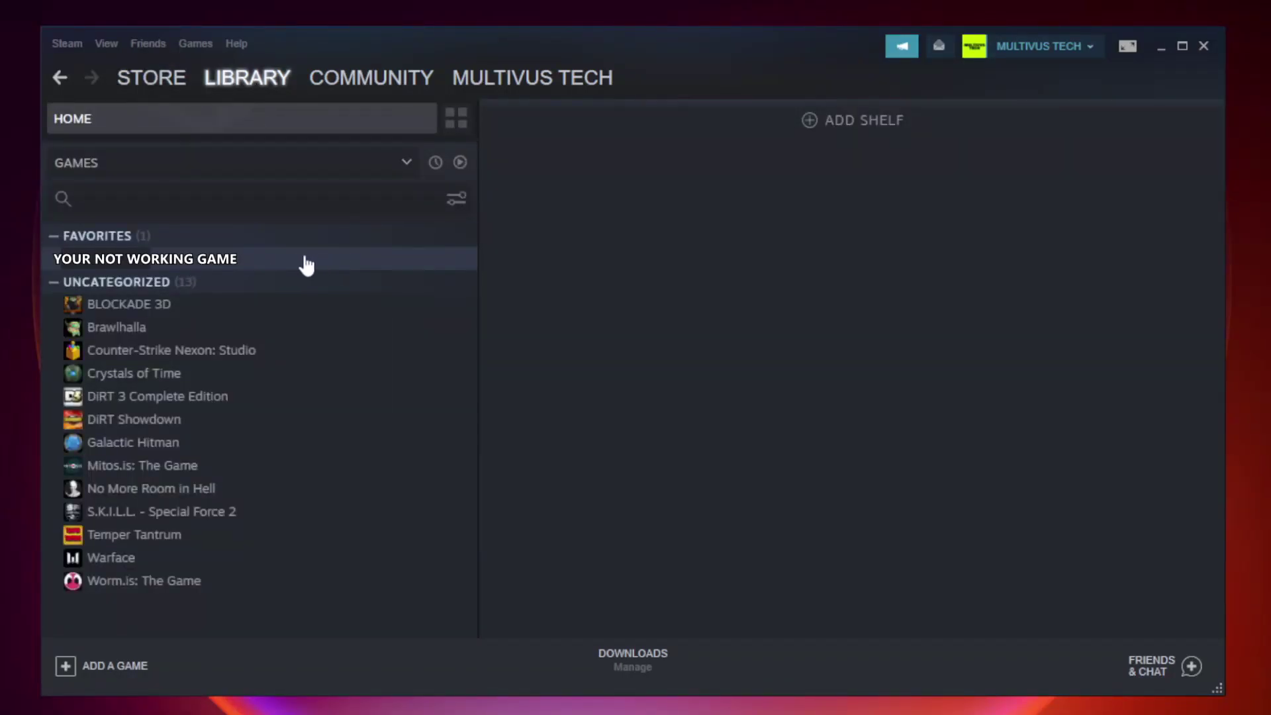
right_click(276, 265)
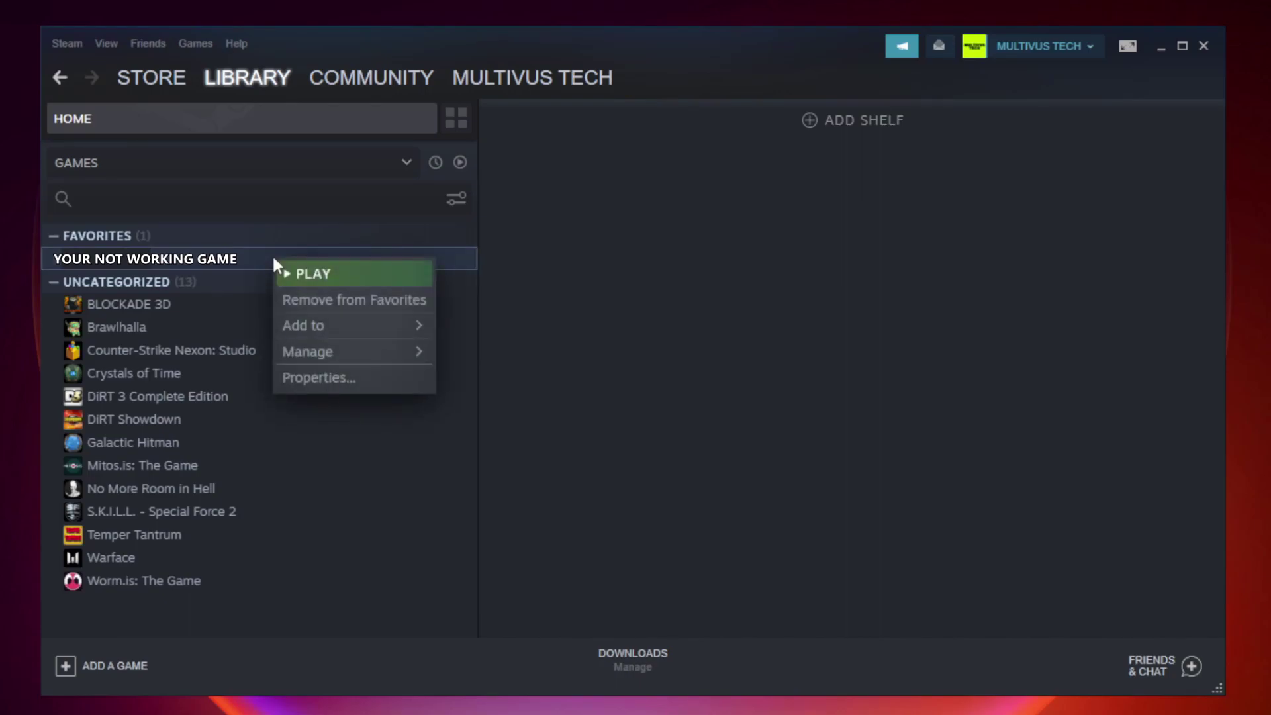
click(350, 377)
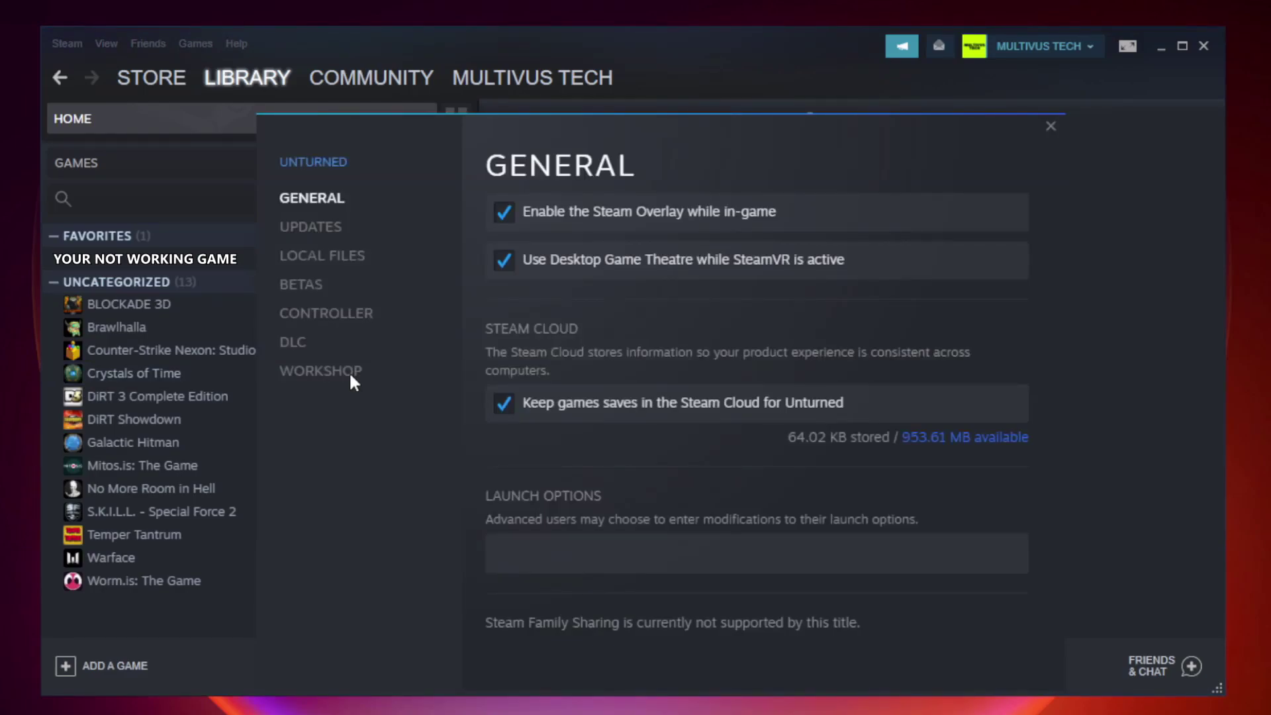
click(337, 261)
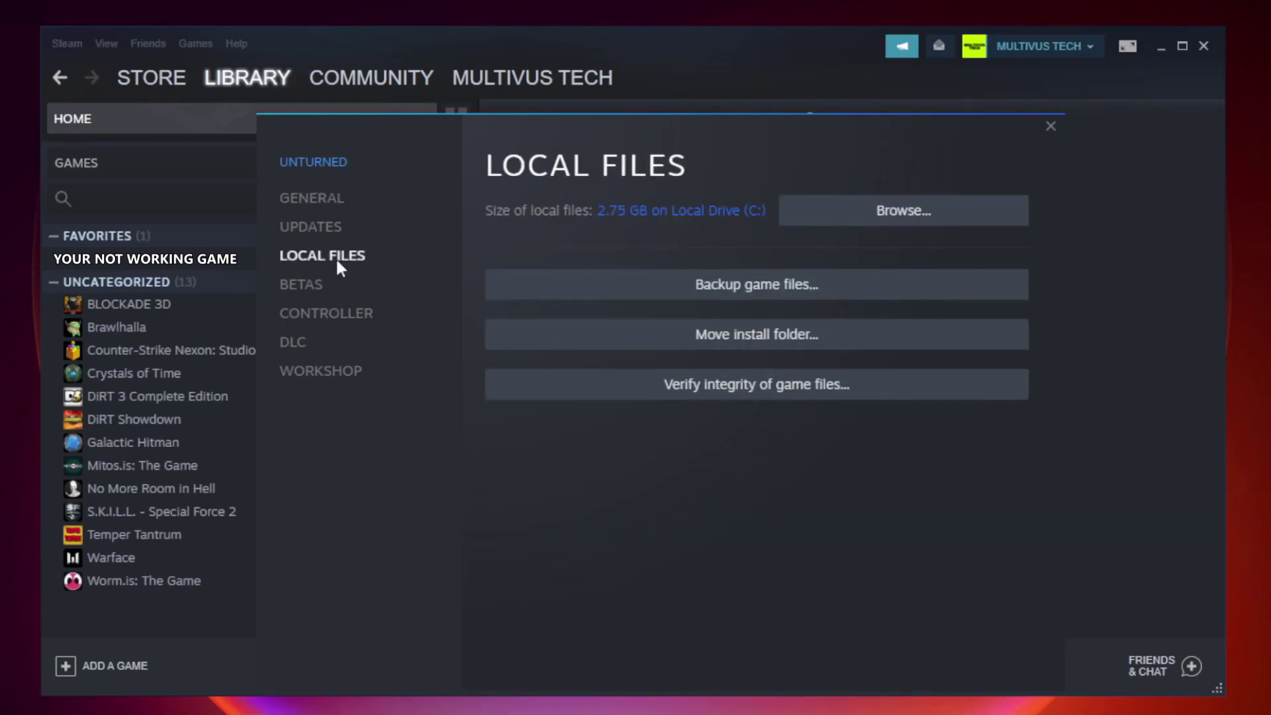
click(769, 393)
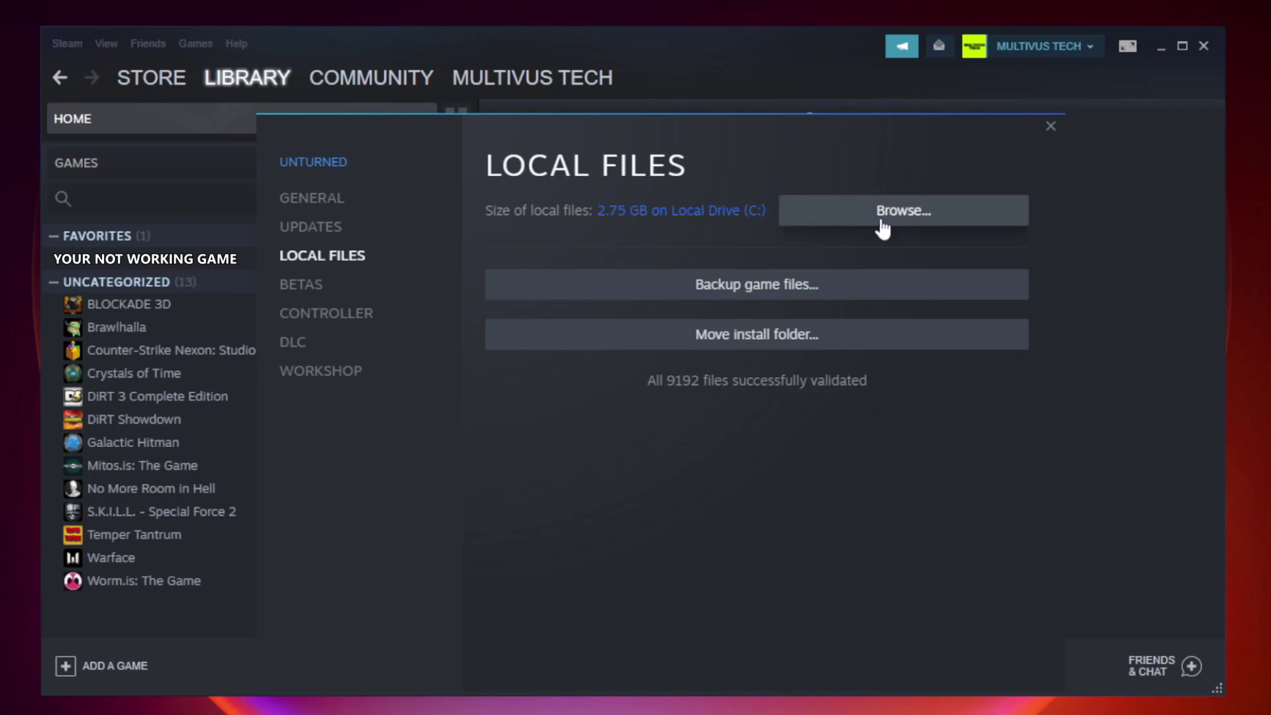
Open the game's install folder and the YOUR NOT WORKING GAME shortcut's properties
click(909, 228)
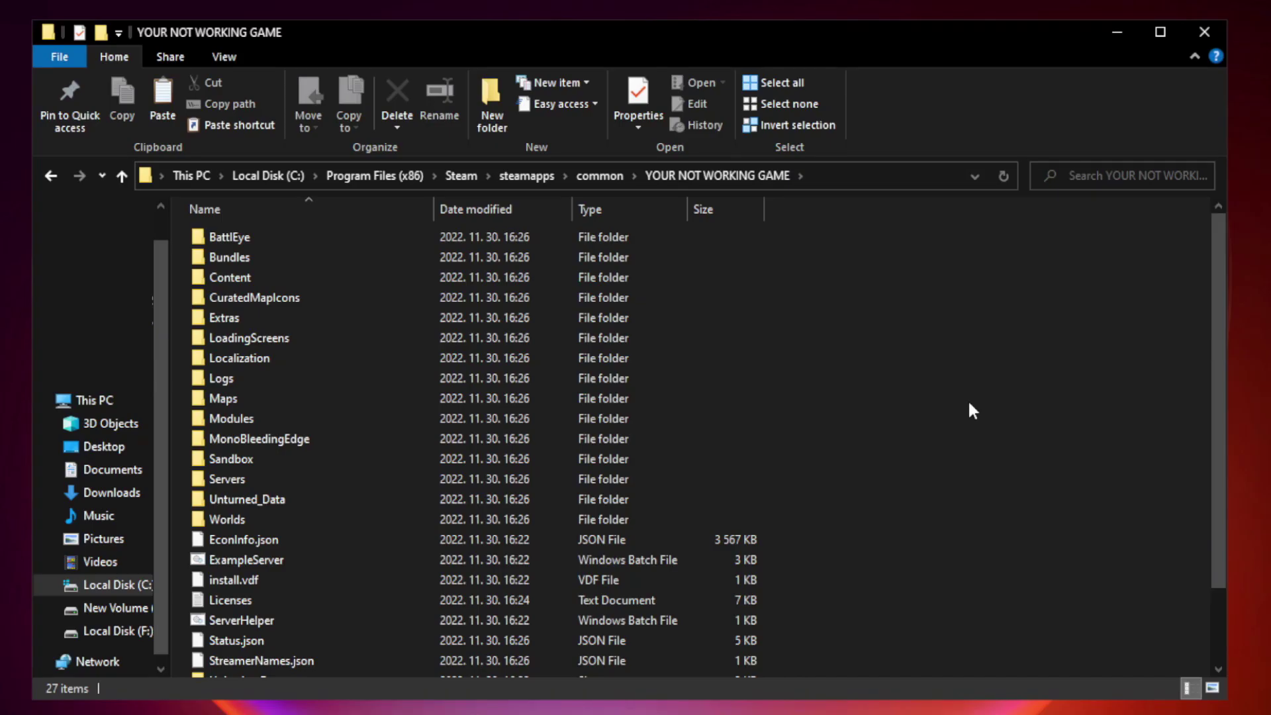
drag(1220, 347, 1222, 463)
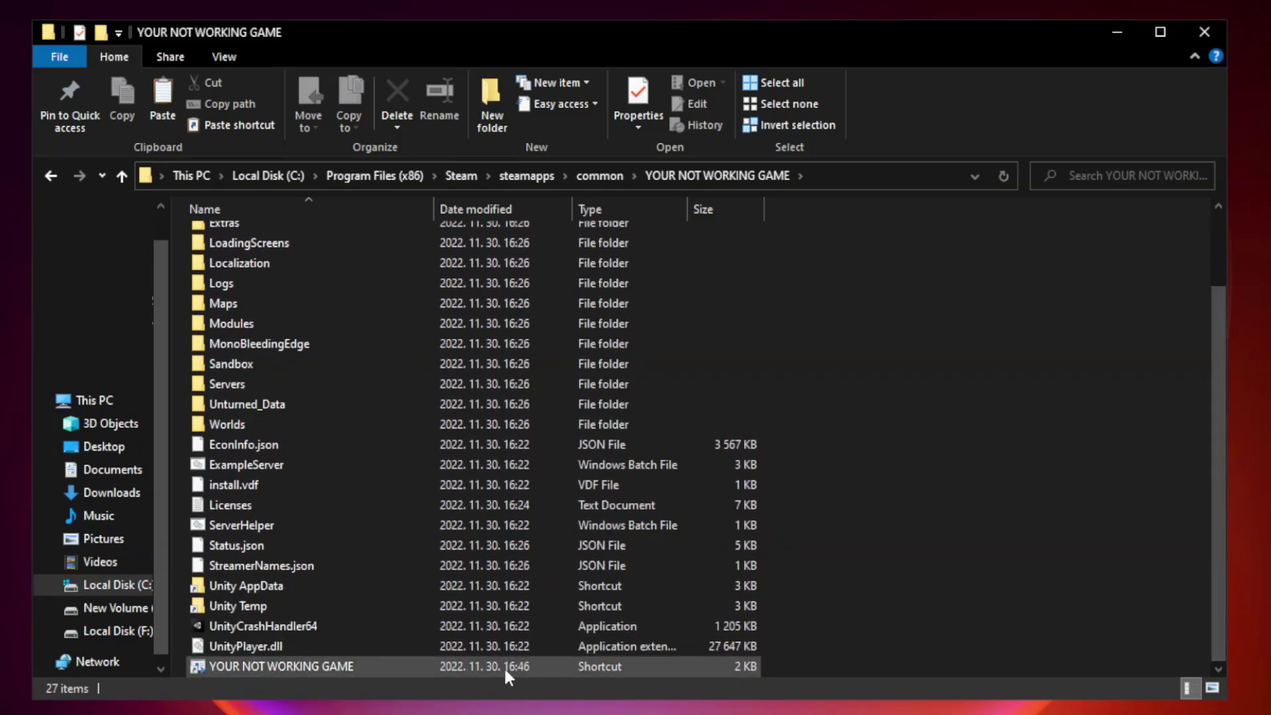
click(439, 669)
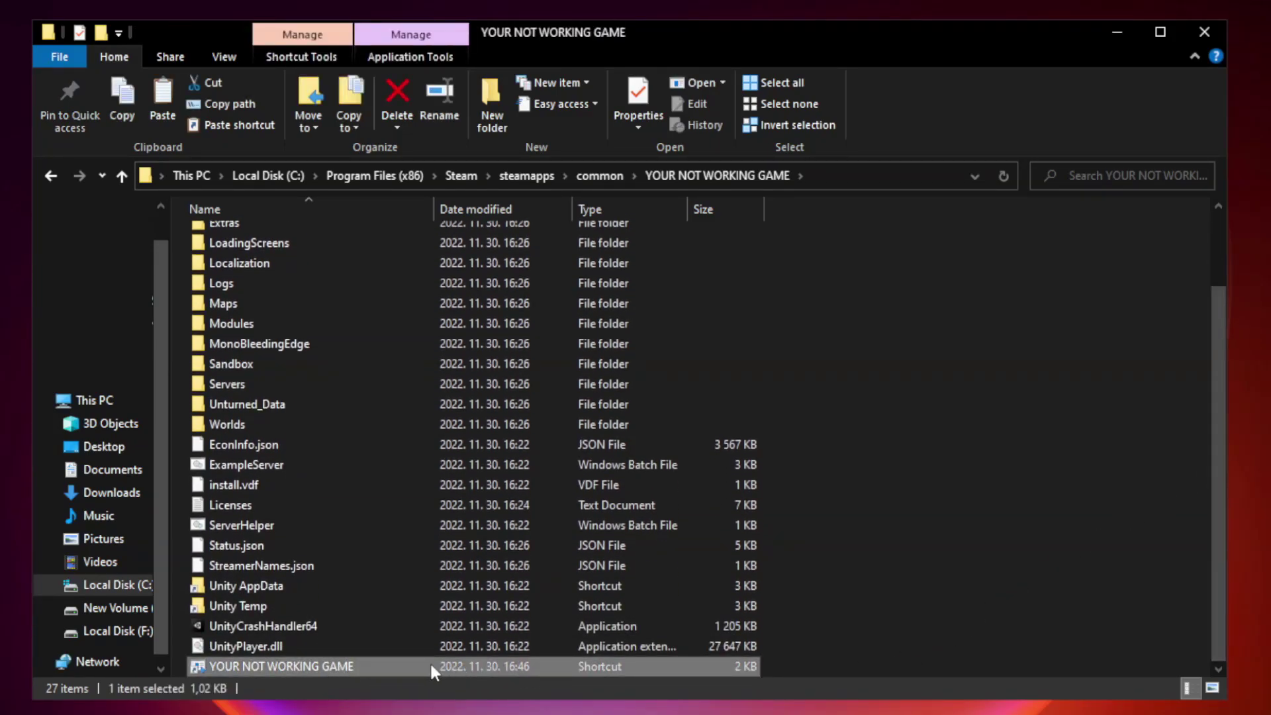
right_click(430, 669)
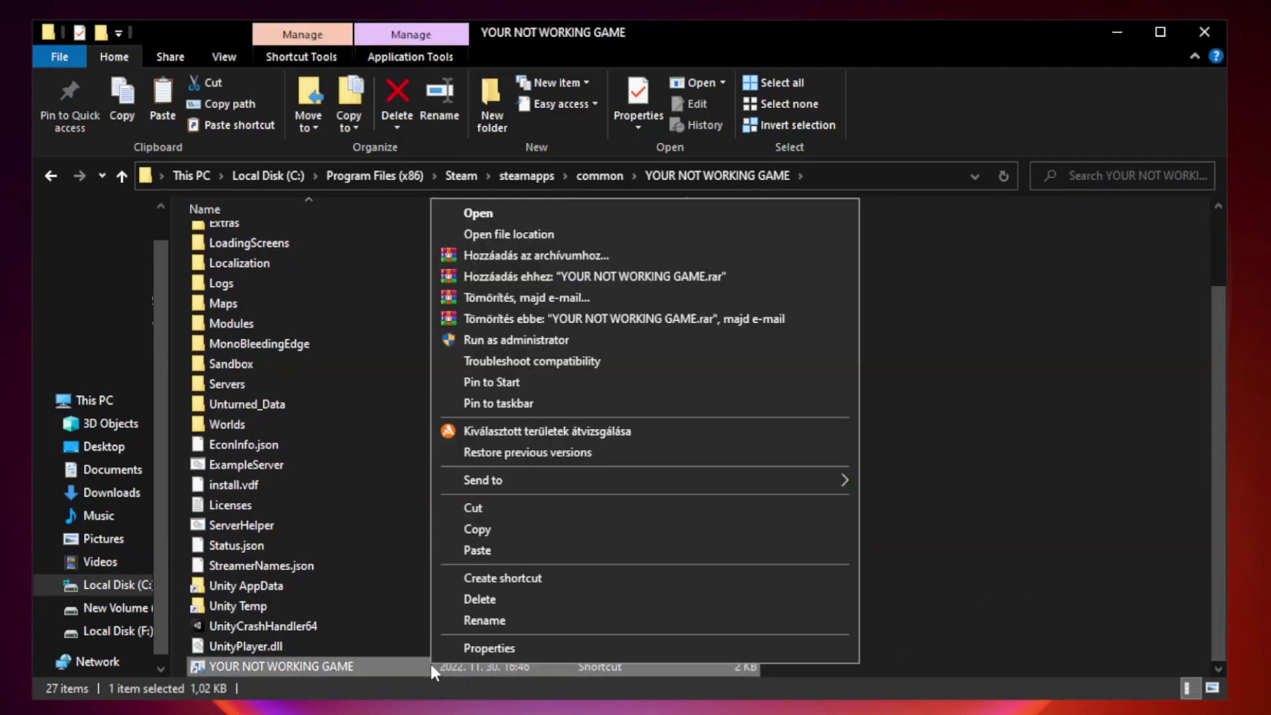
click(640, 650)
Set the shortcut to Windows 8 compatibility mode with fullscreen optimizations disabled, and apply
drag(633, 350, 631, 144)
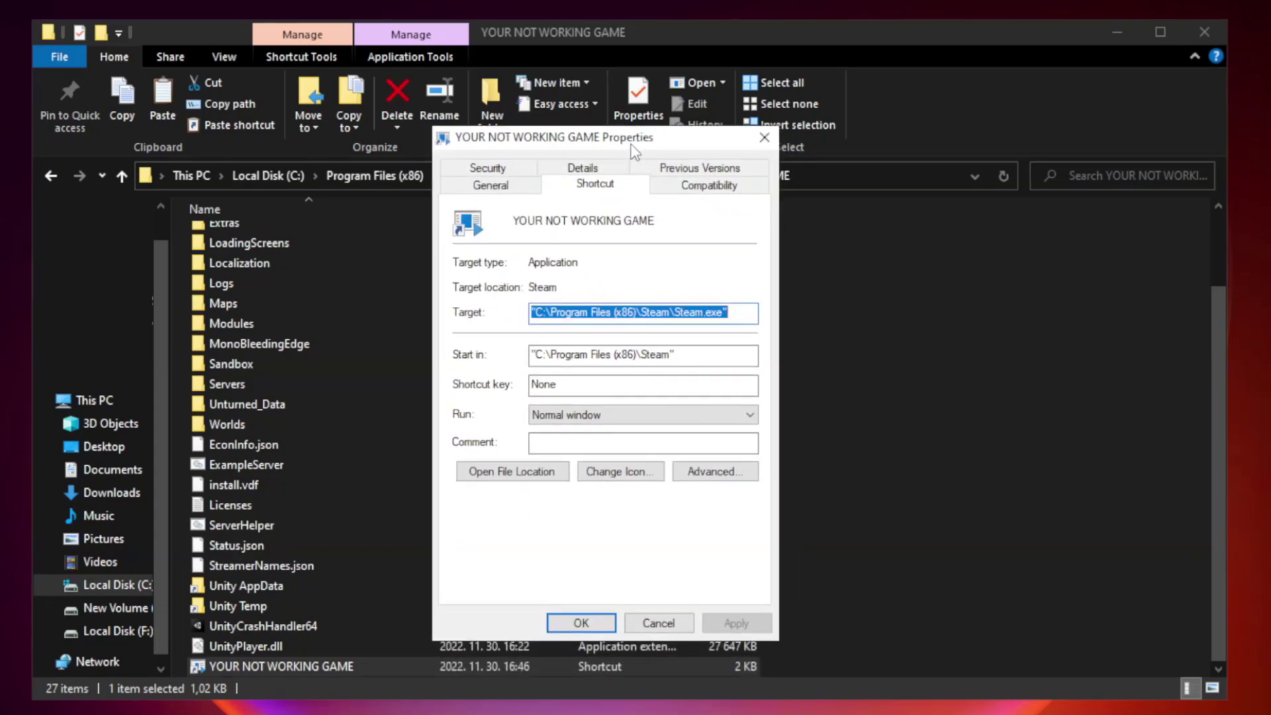
click(705, 193)
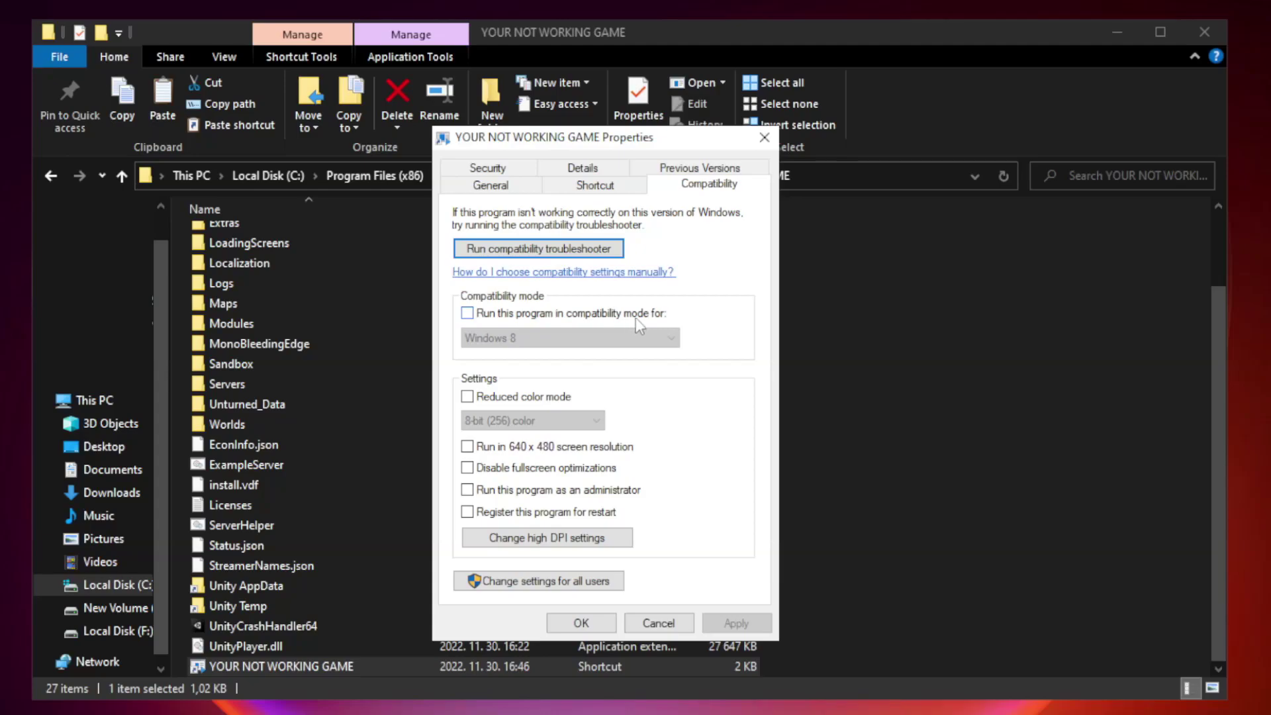
click(507, 318)
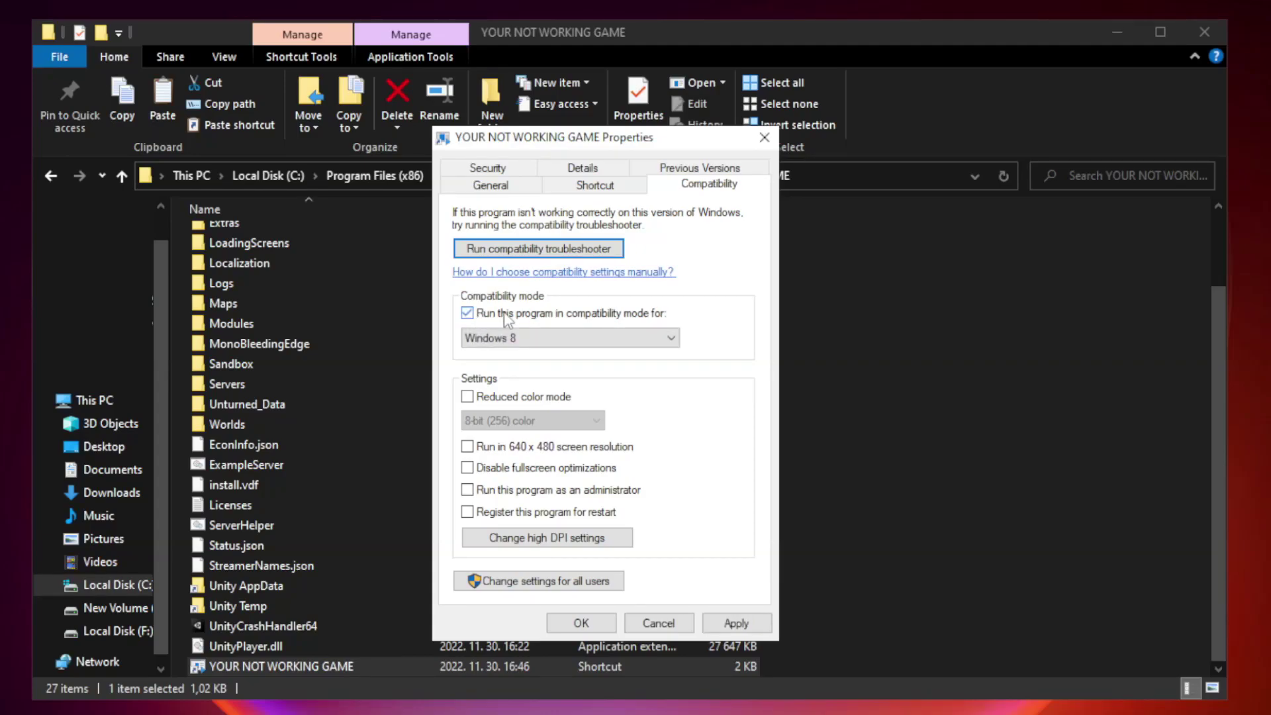
click(542, 336)
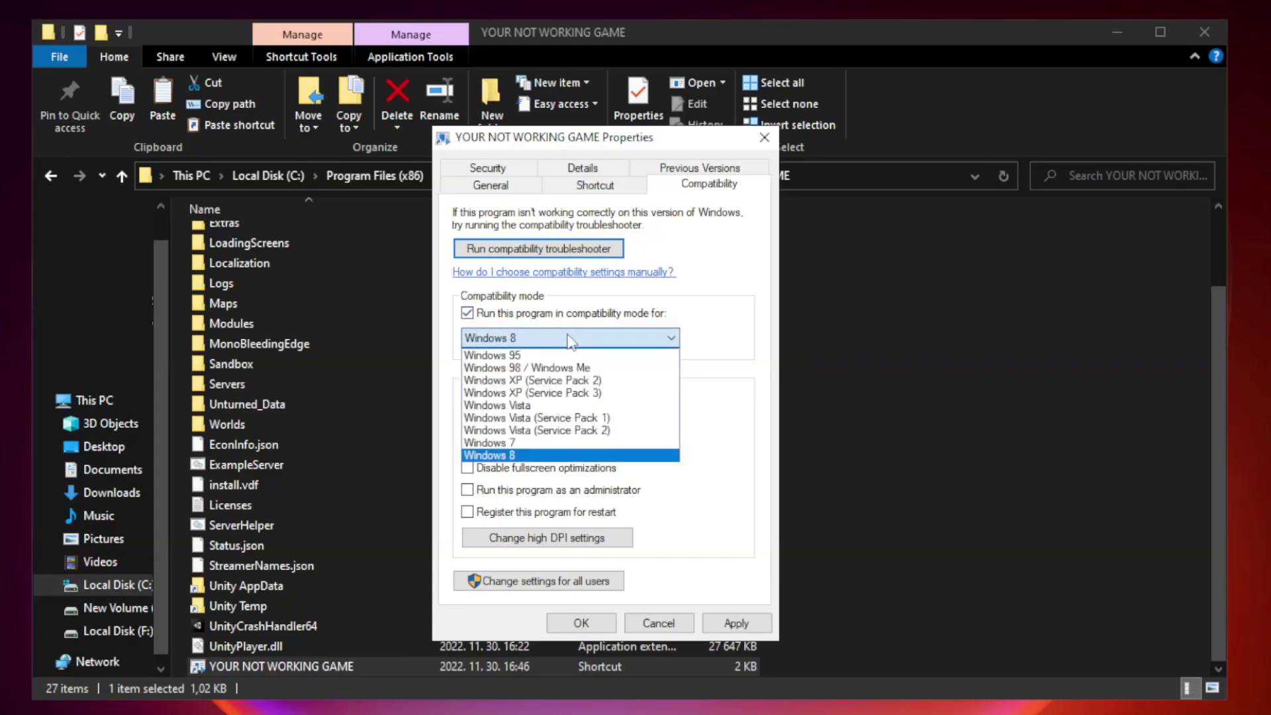
click(538, 456)
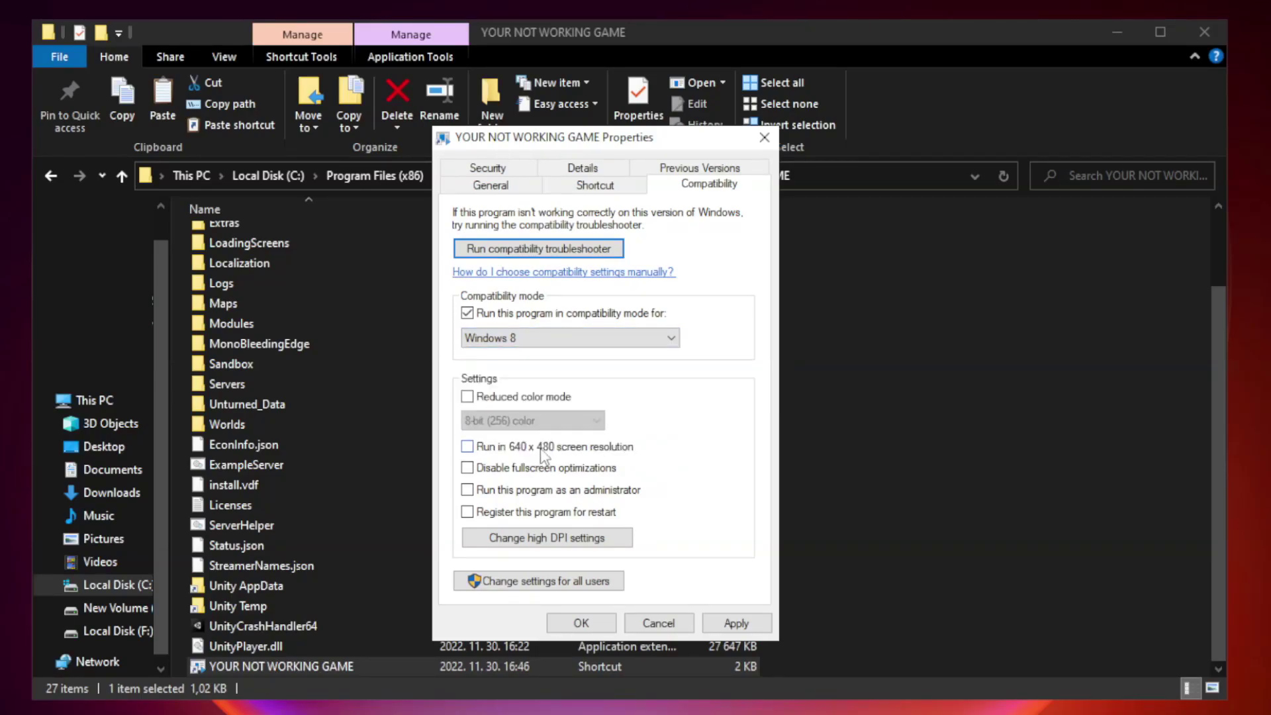
click(498, 474)
click(732, 629)
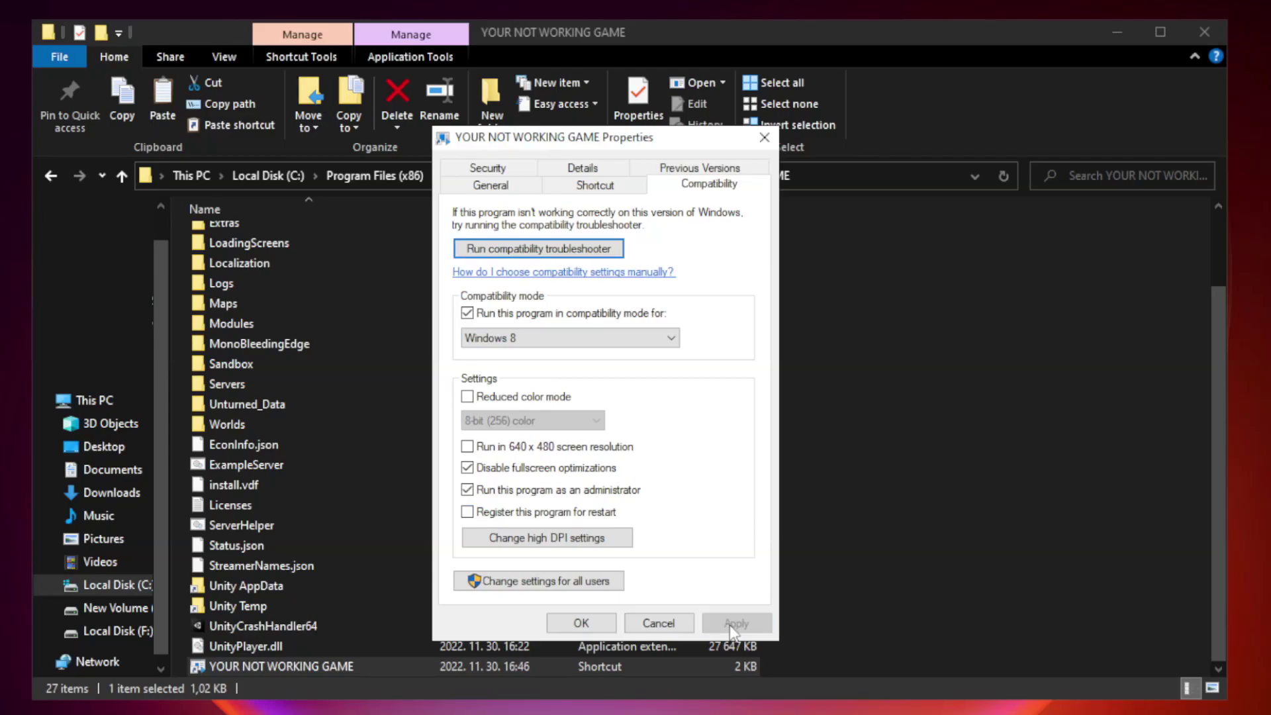
click(581, 623)
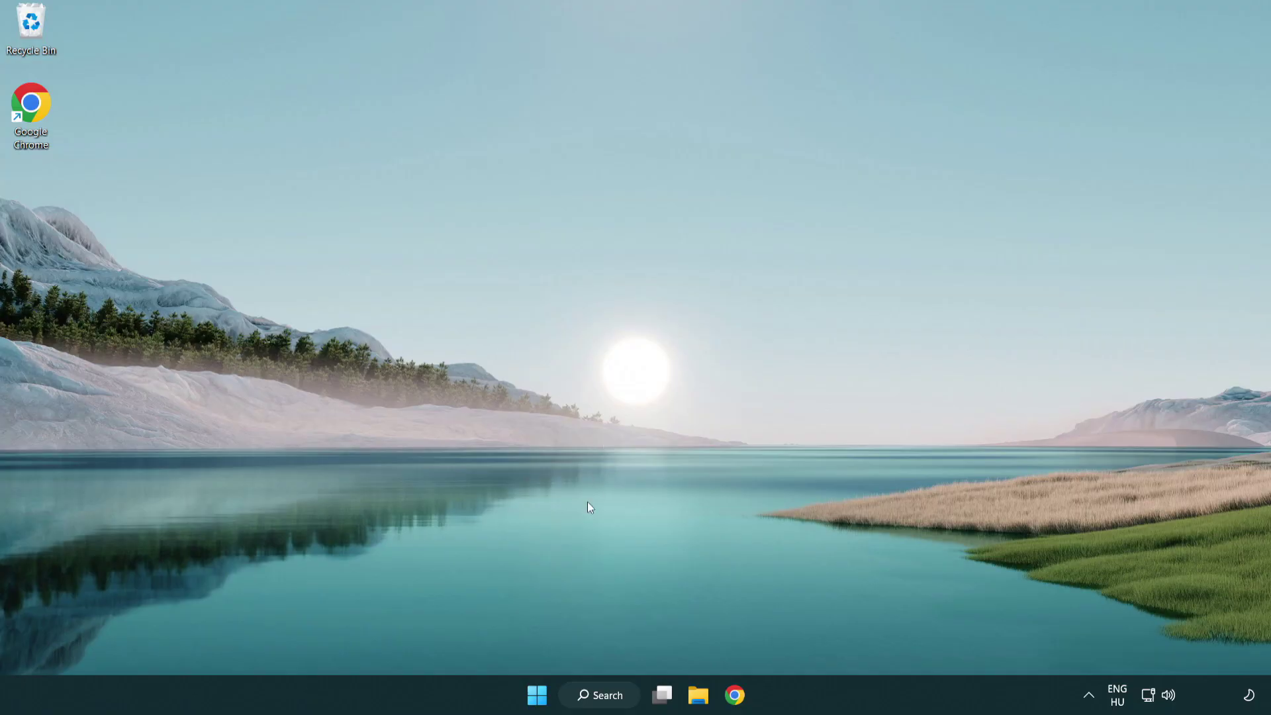
Open Task Manager's list of startup apps
right_click(537, 696)
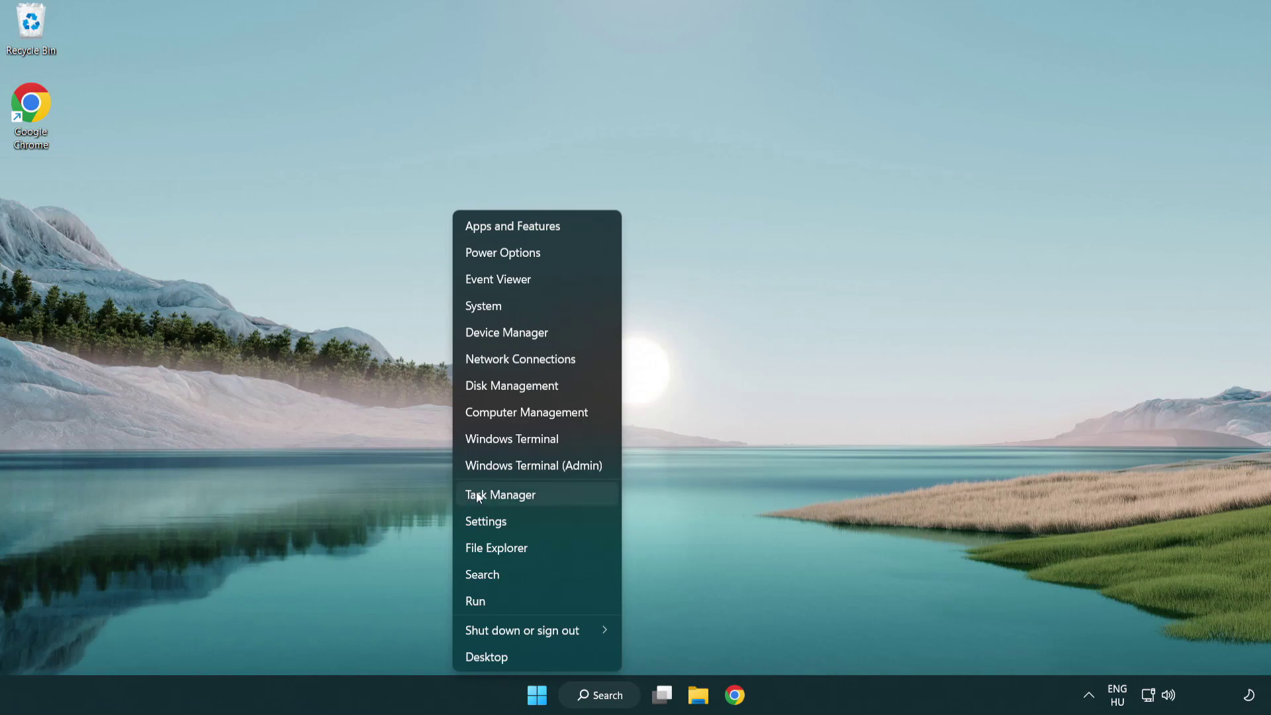
click(562, 501)
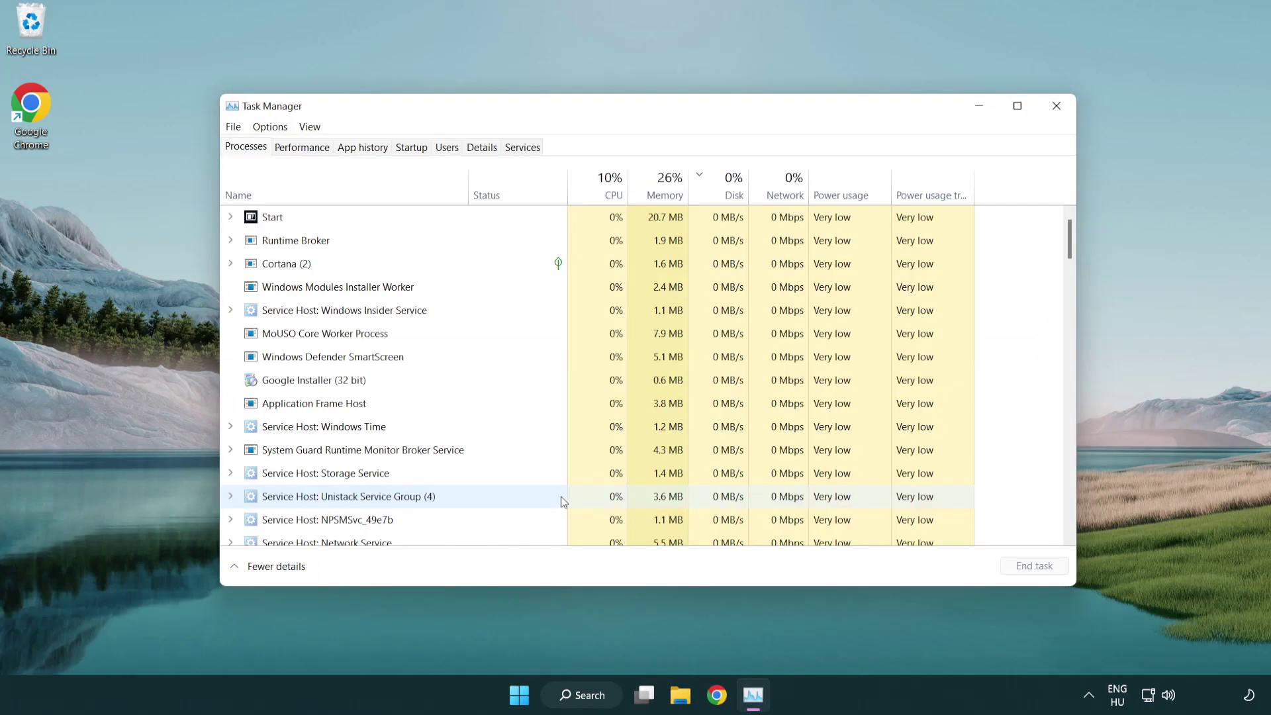
click(416, 149)
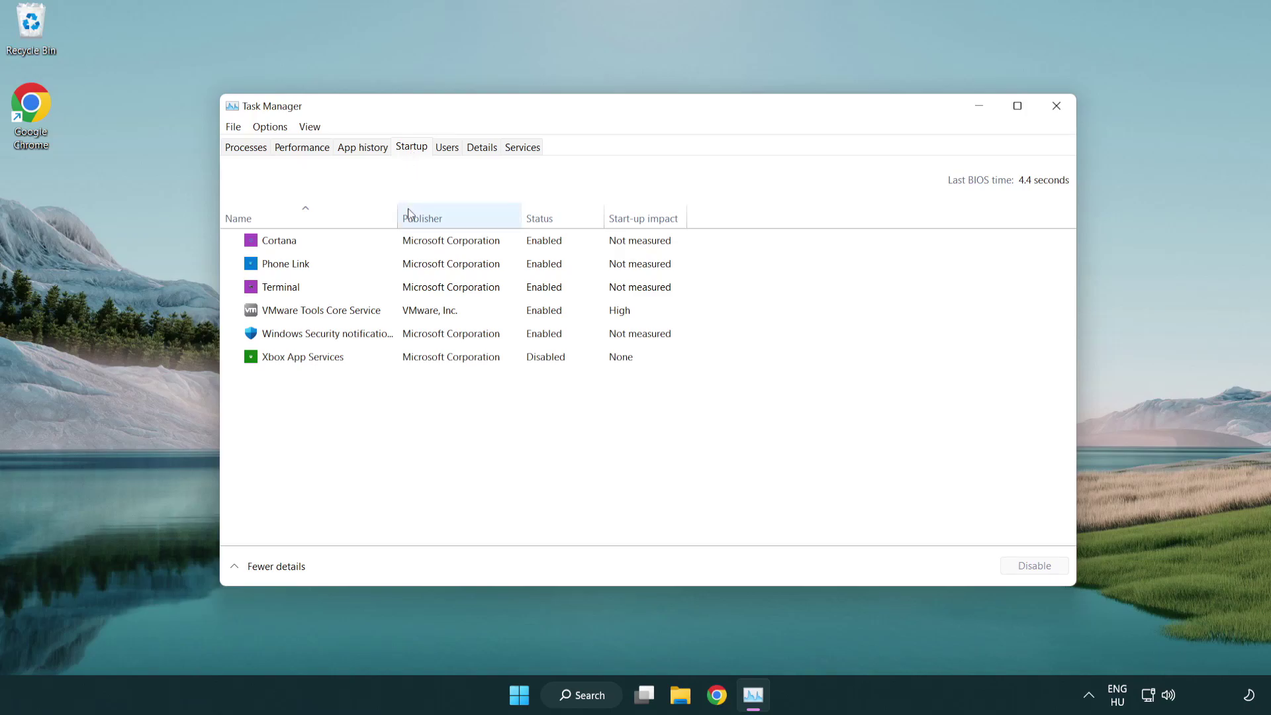
Disable Terminal, Phone Link, Cortana and Windows Security notifications at startup
click(416, 289)
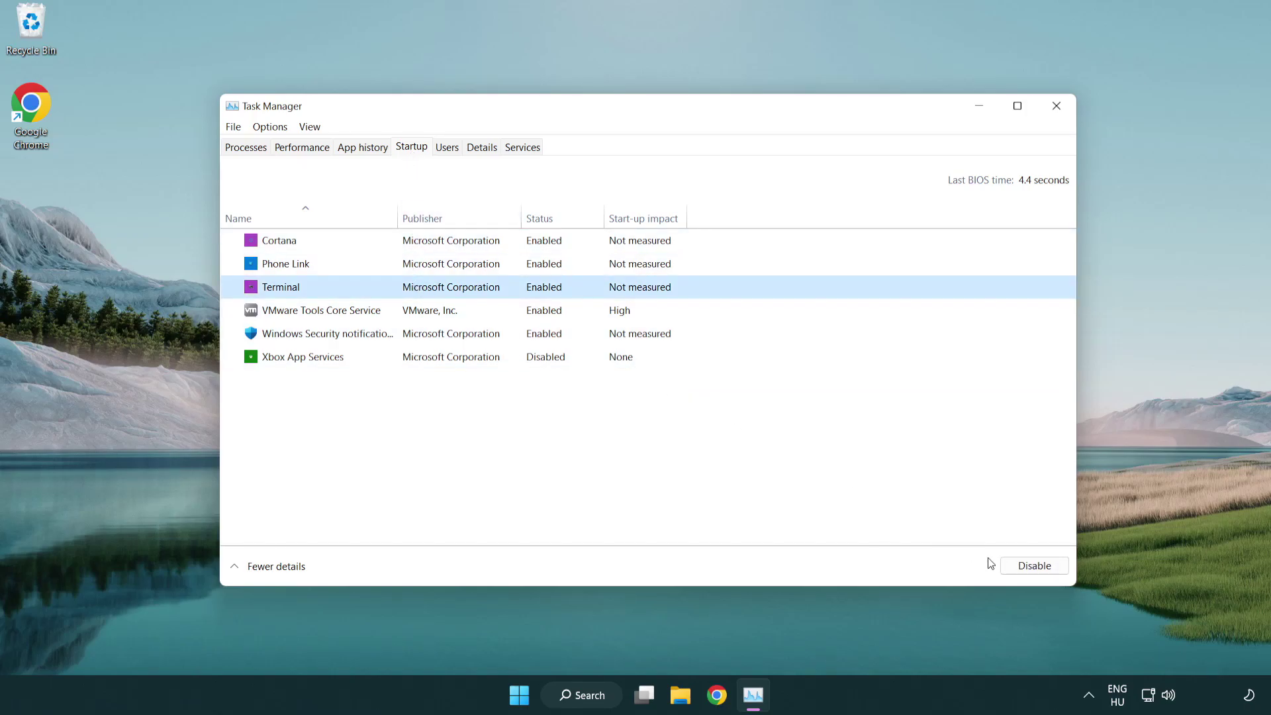
click(1033, 565)
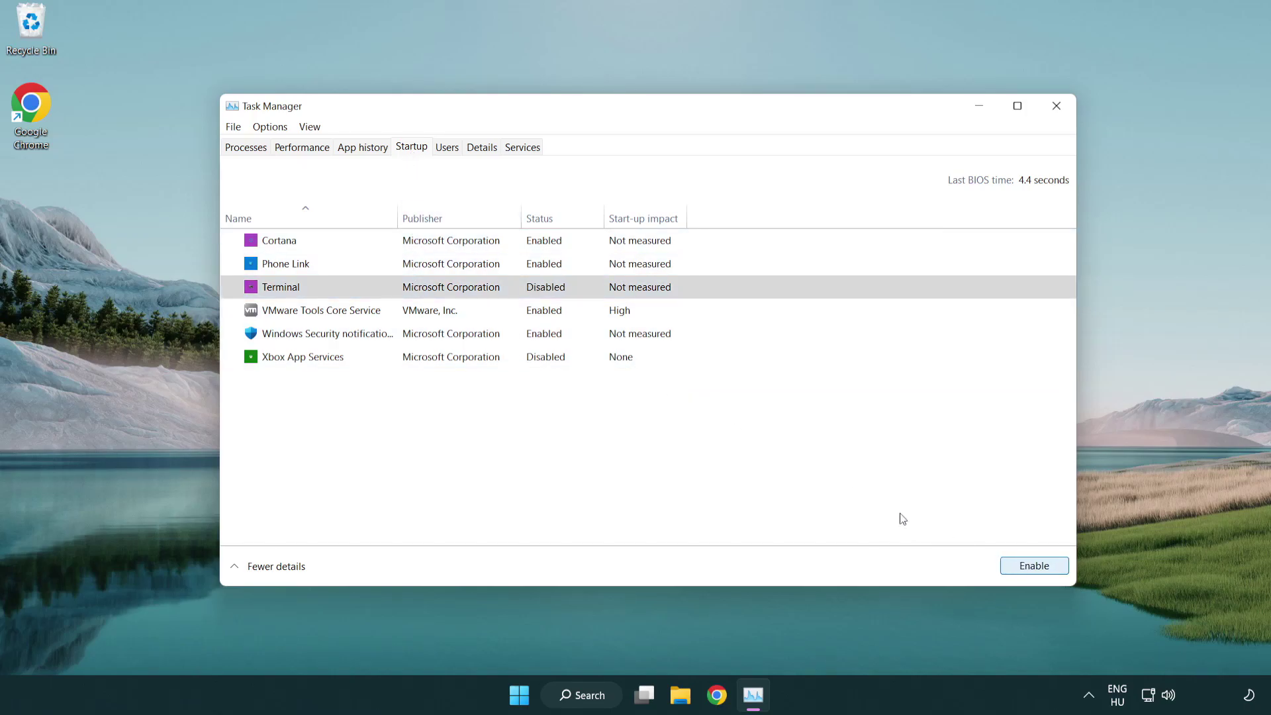
click(528, 267)
click(1032, 567)
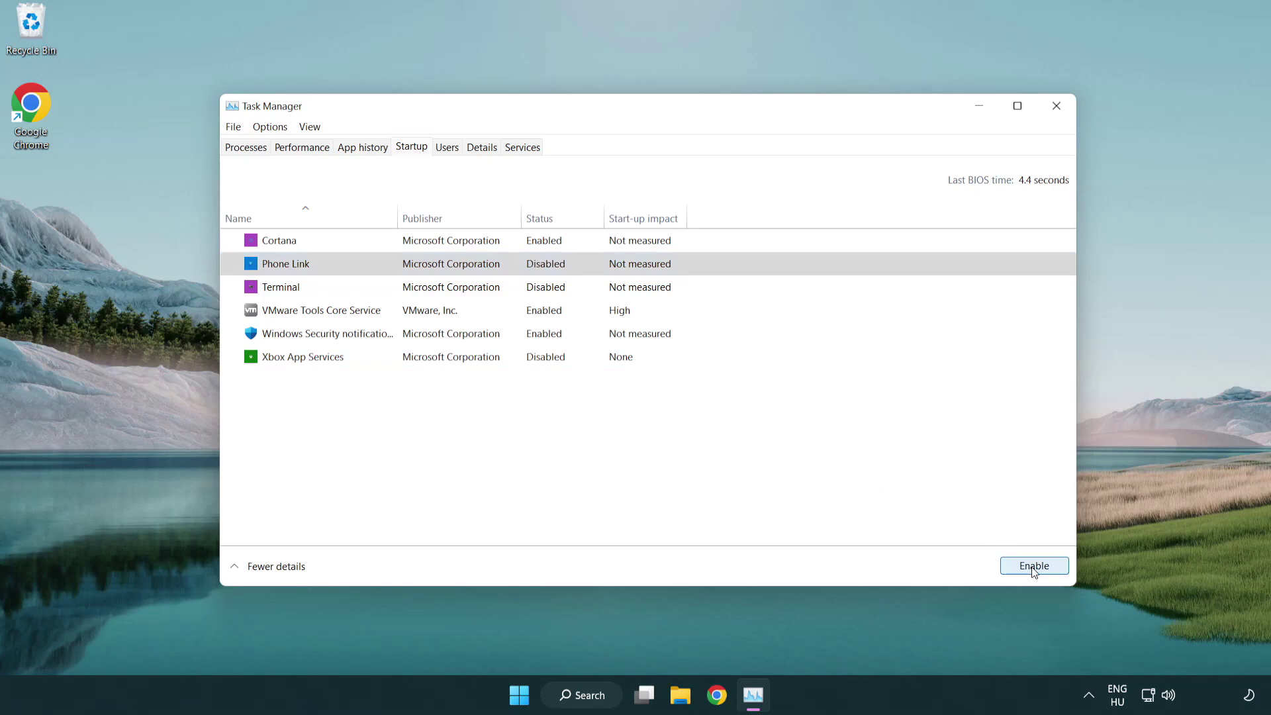
click(454, 248)
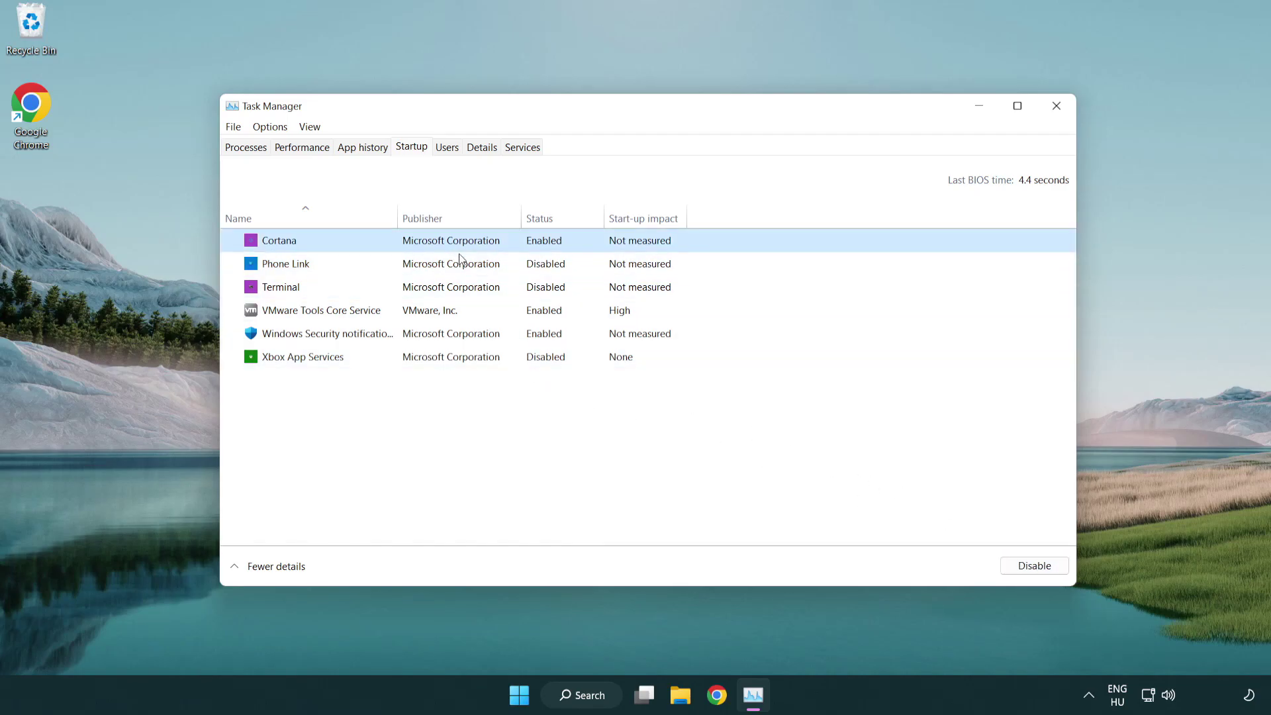
click(1012, 565)
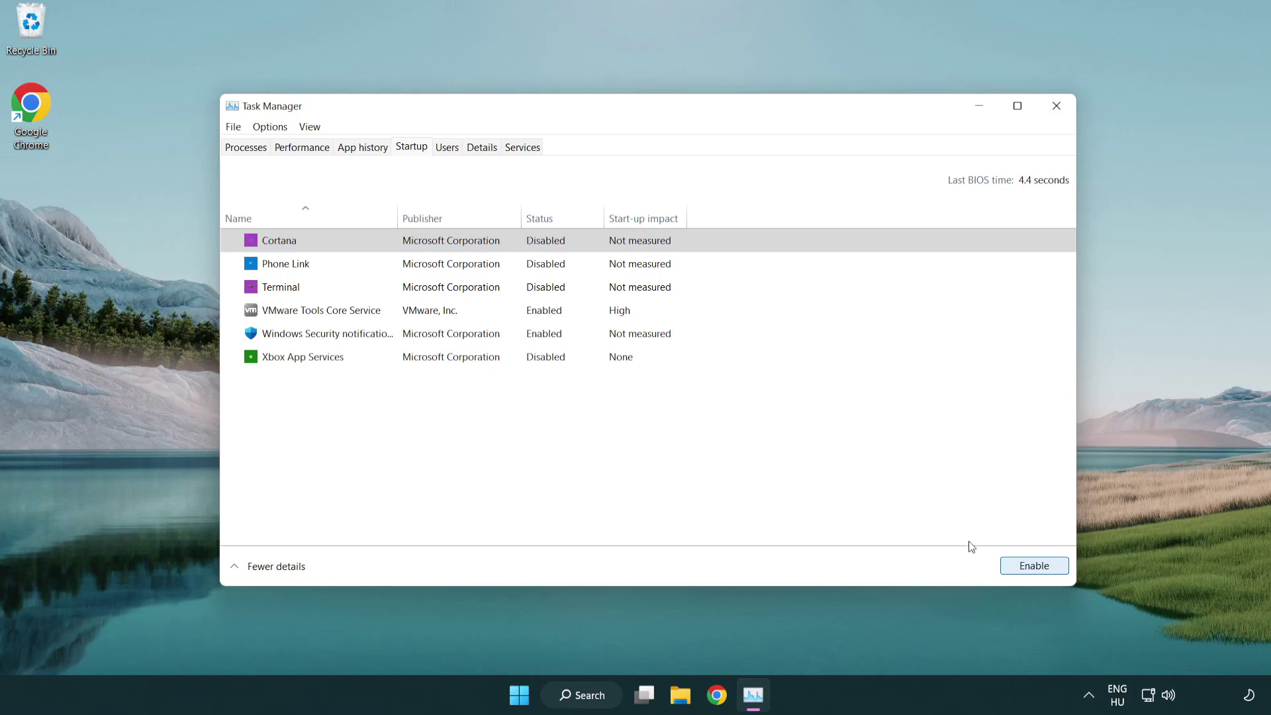
click(604, 342)
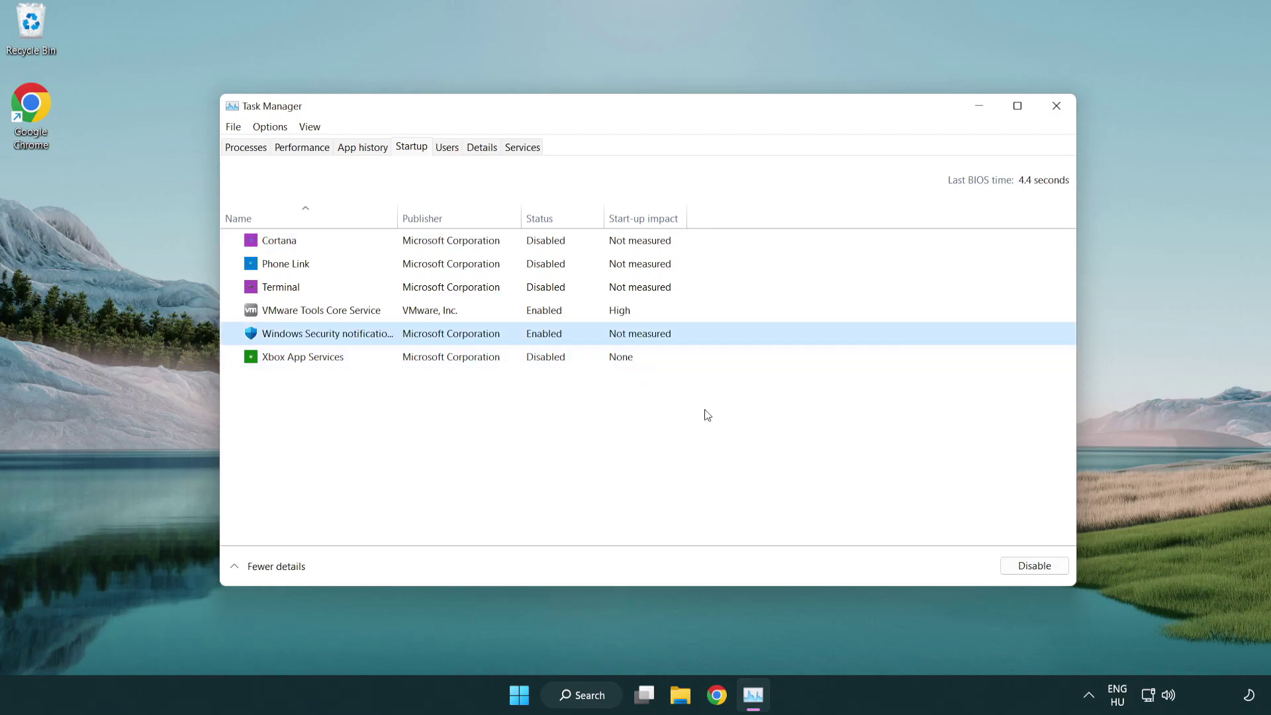
click(1004, 564)
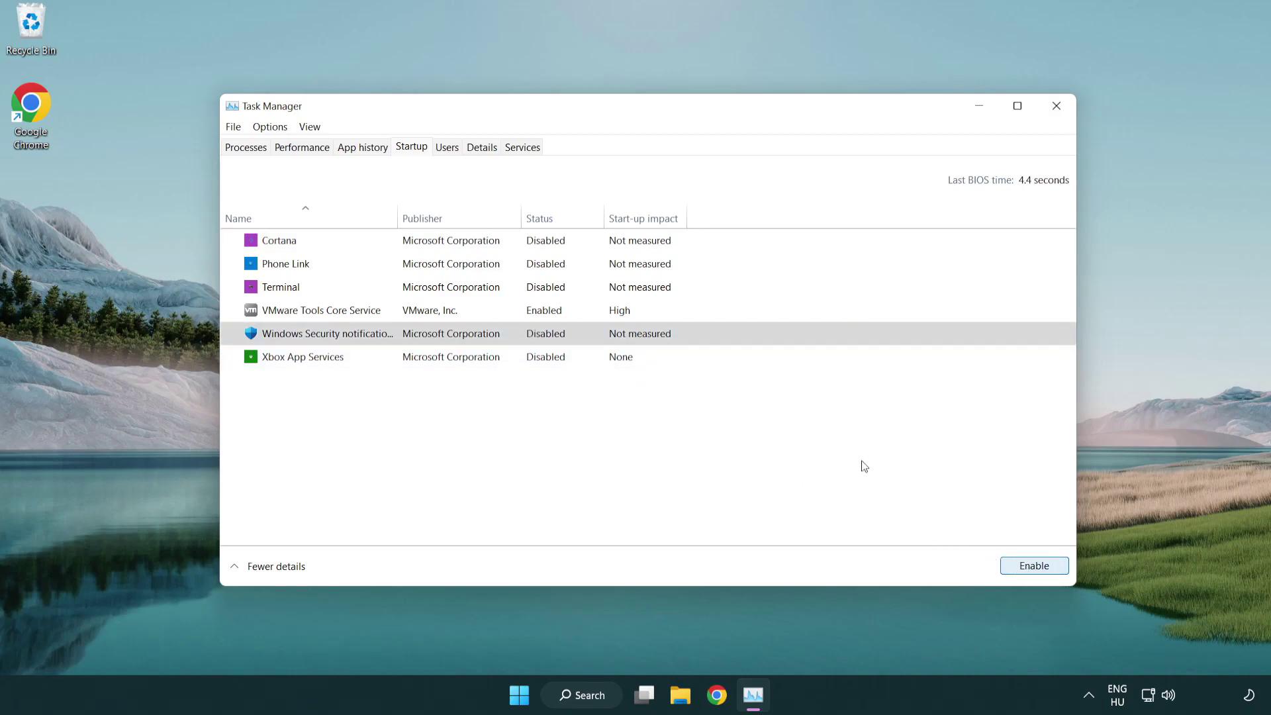
Close Task Manager and launch Windows Security by searching 'security'
click(1059, 109)
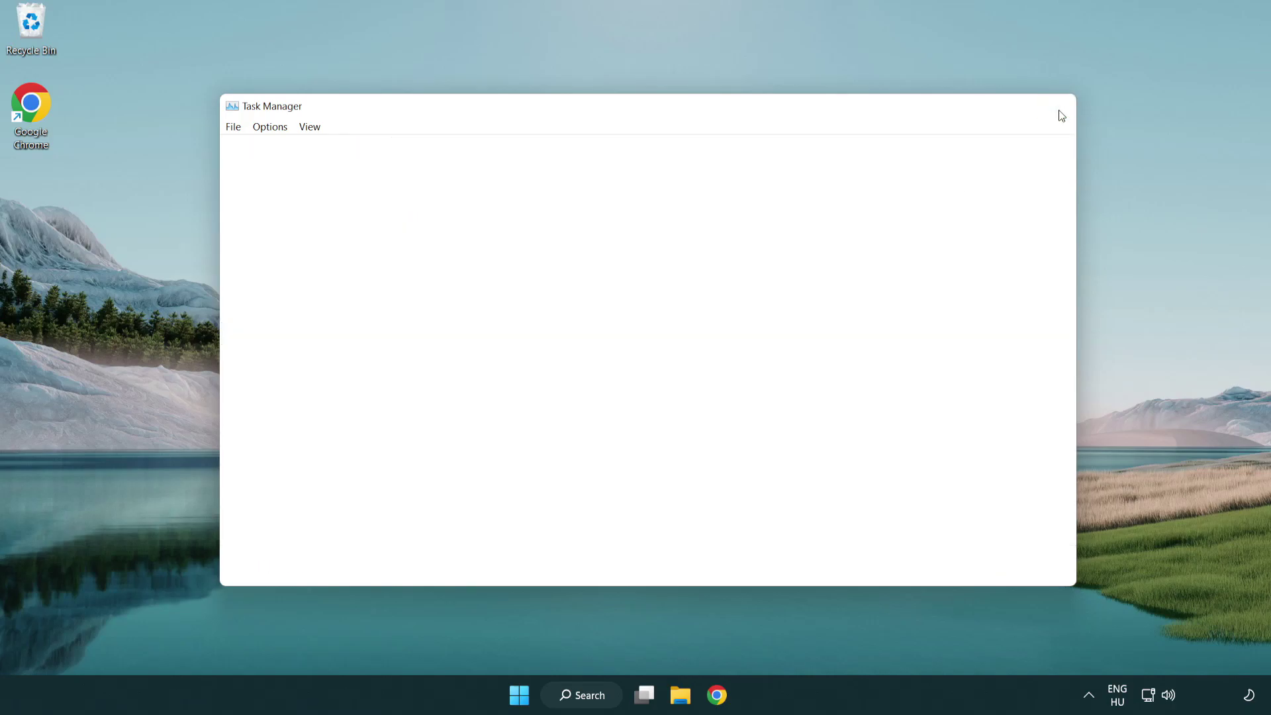
click(603, 695)
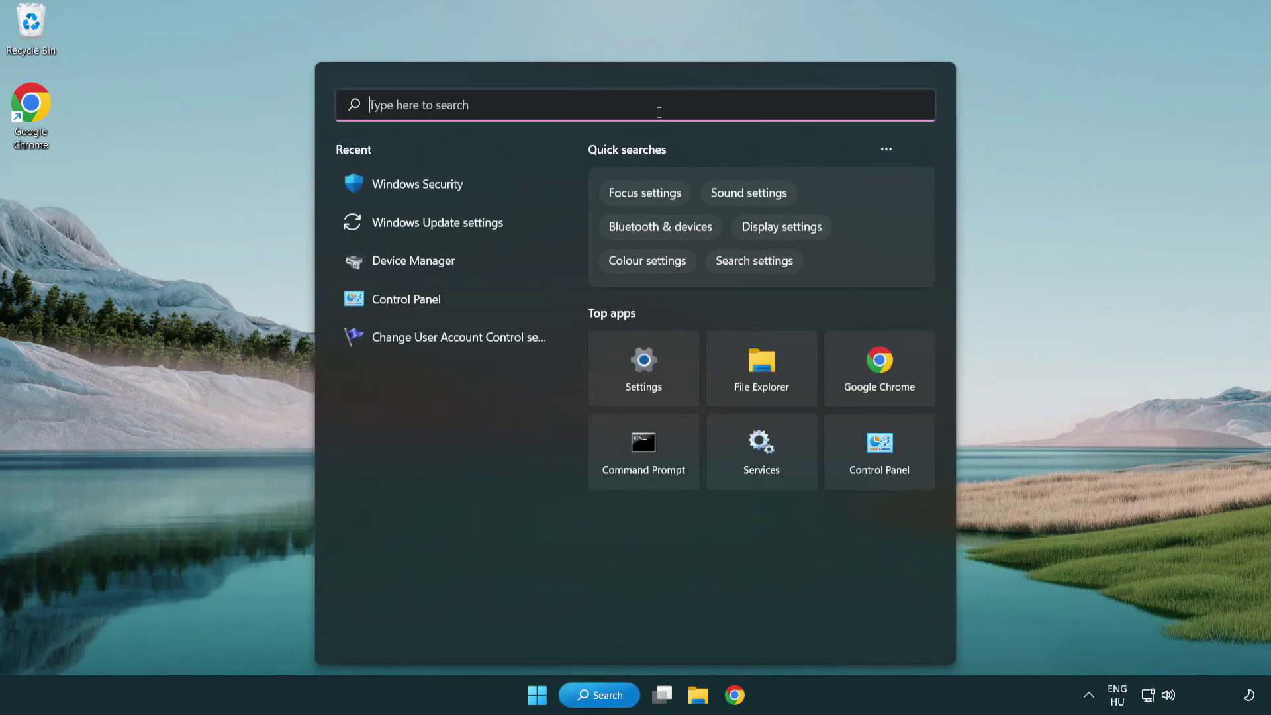
text(securi)
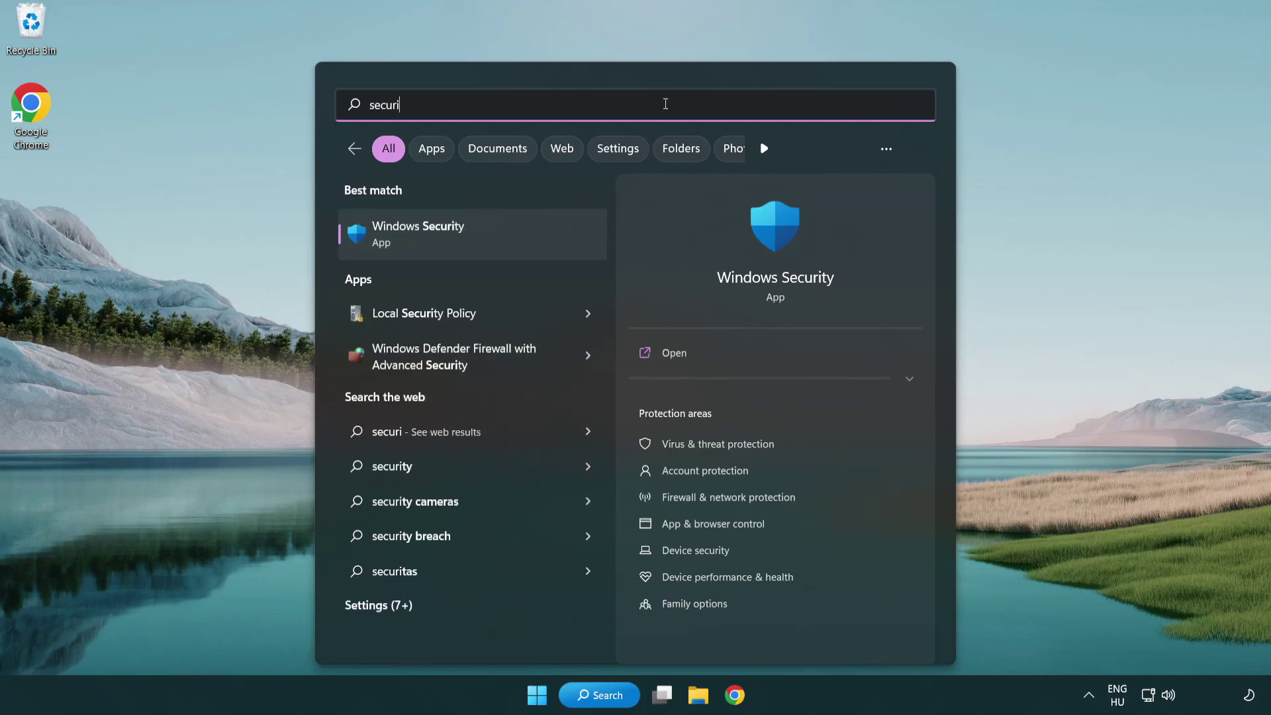
text(ty)
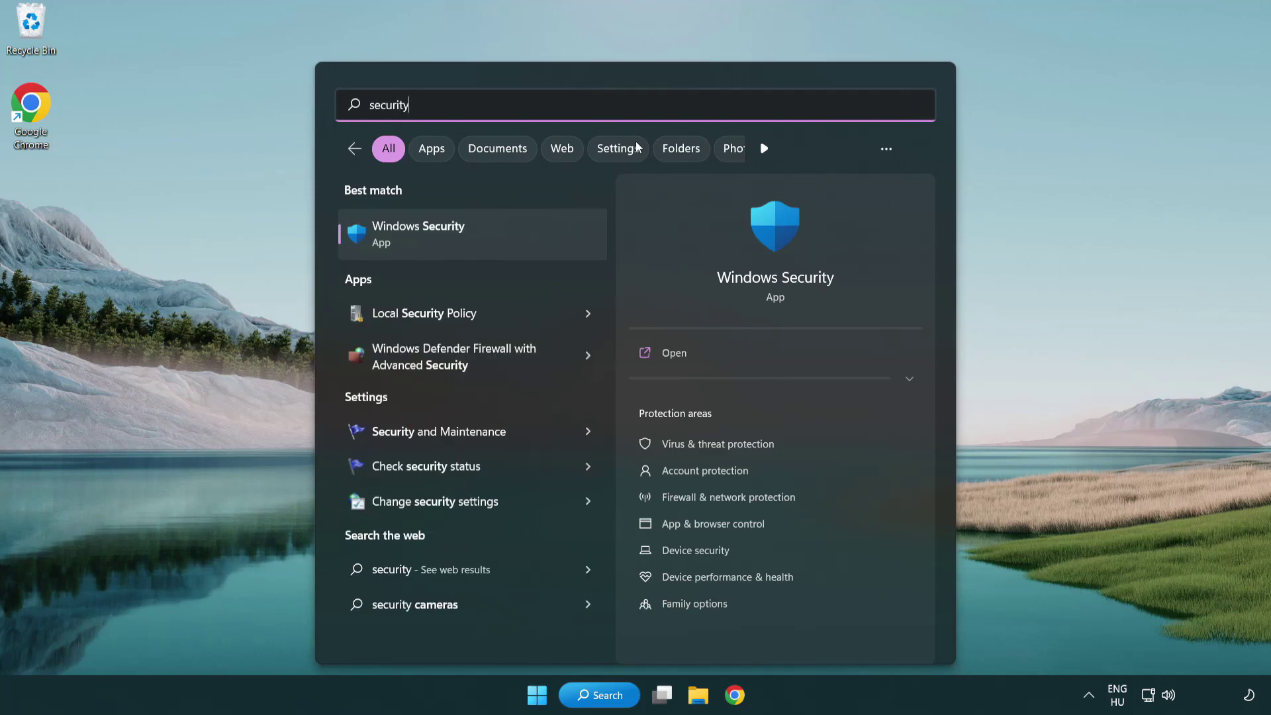
click(519, 239)
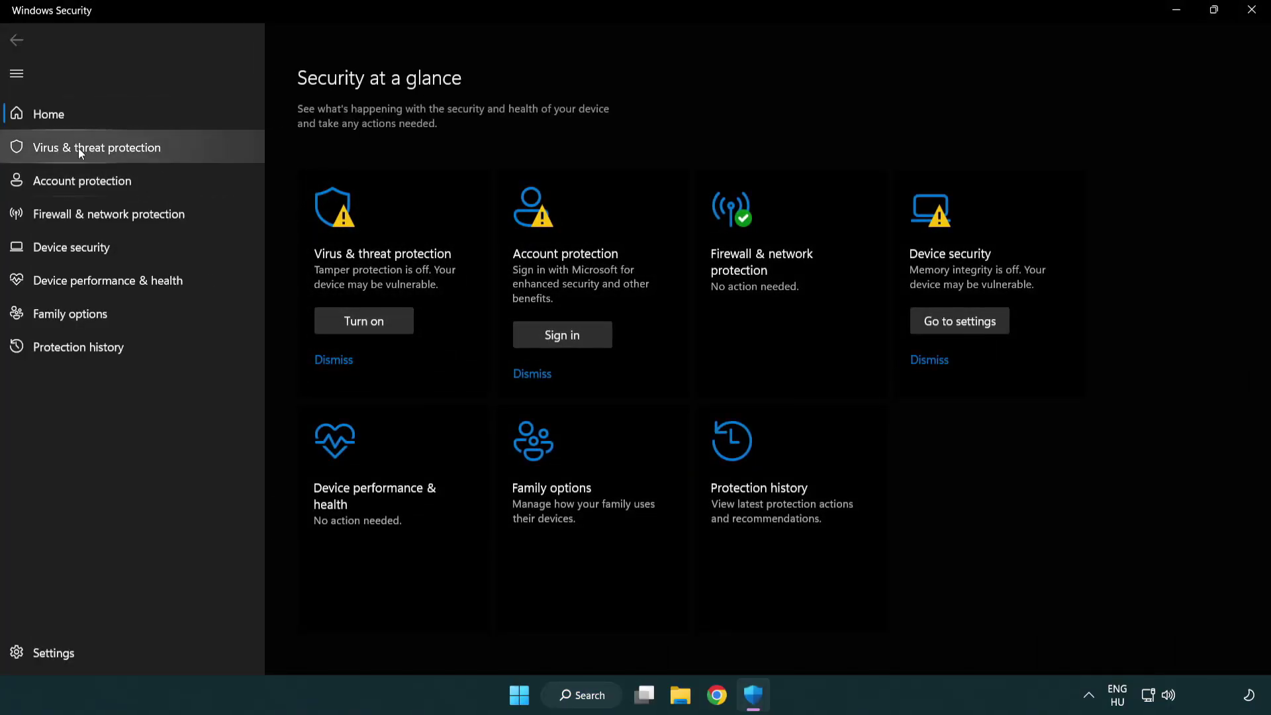
Go through Virus & threat protection settings to the Defender Exclusions page
click(194, 151)
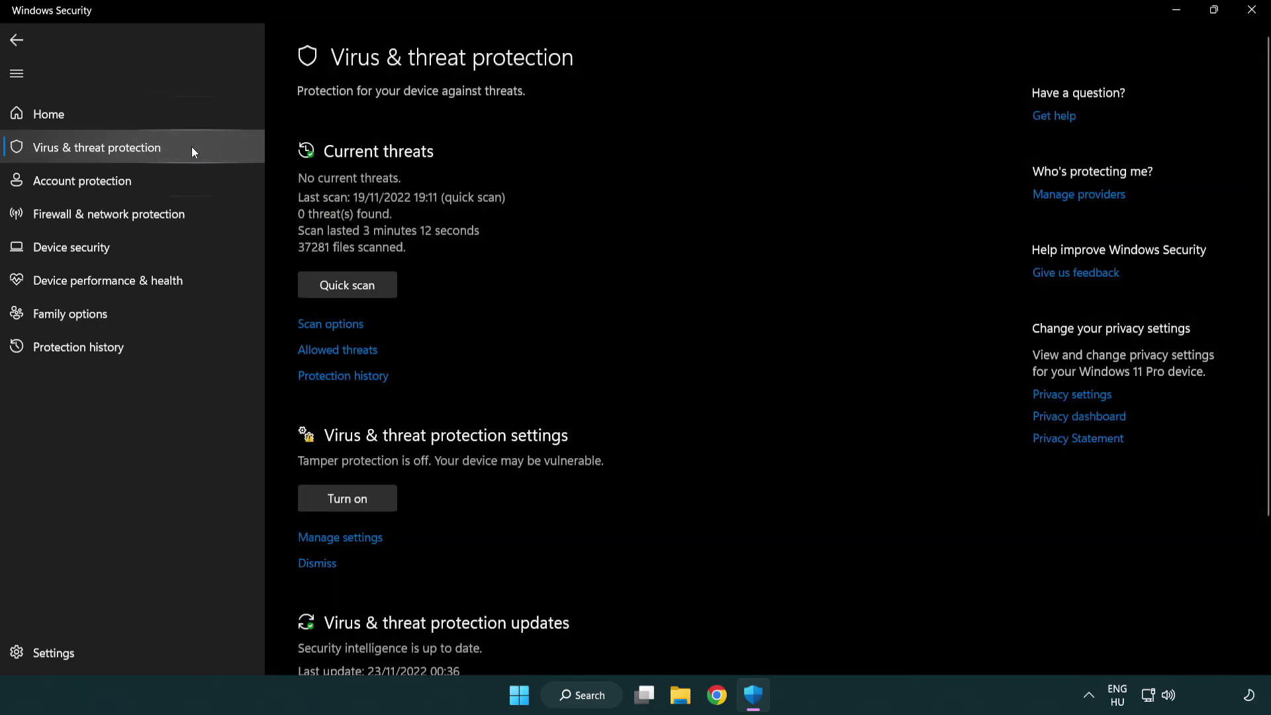
scroll(366, 271, down, 3)
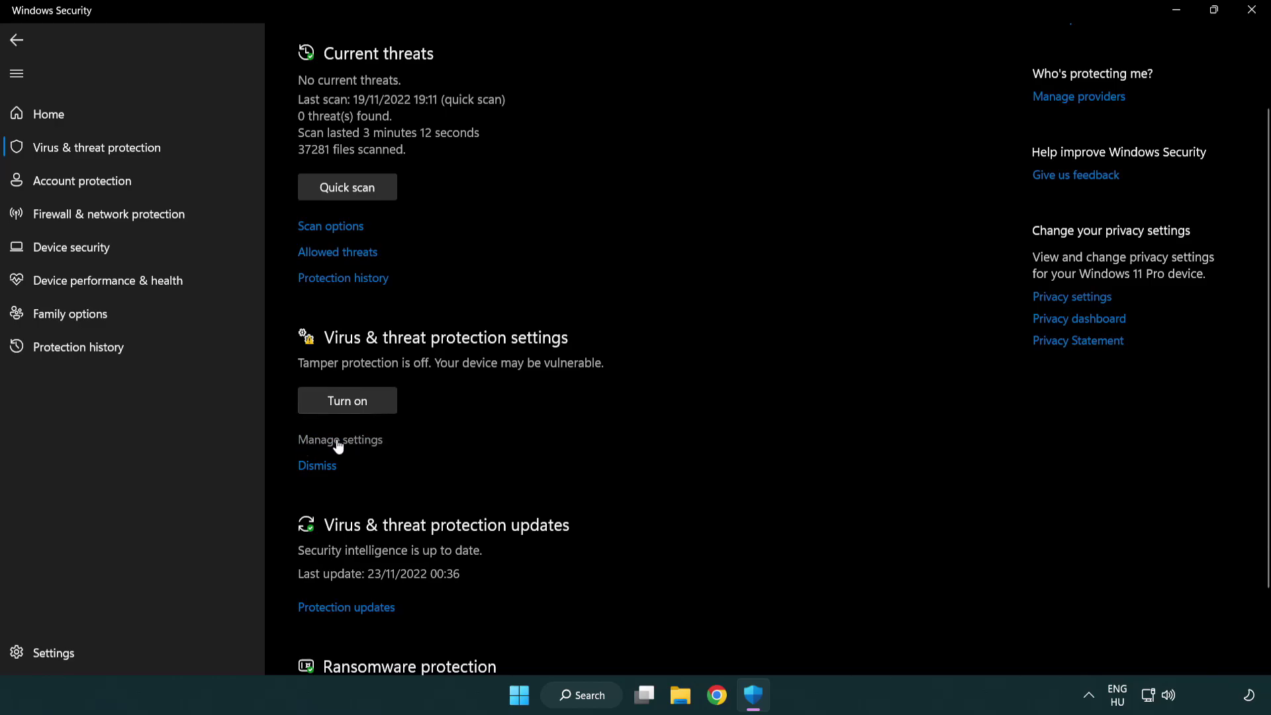
click(339, 441)
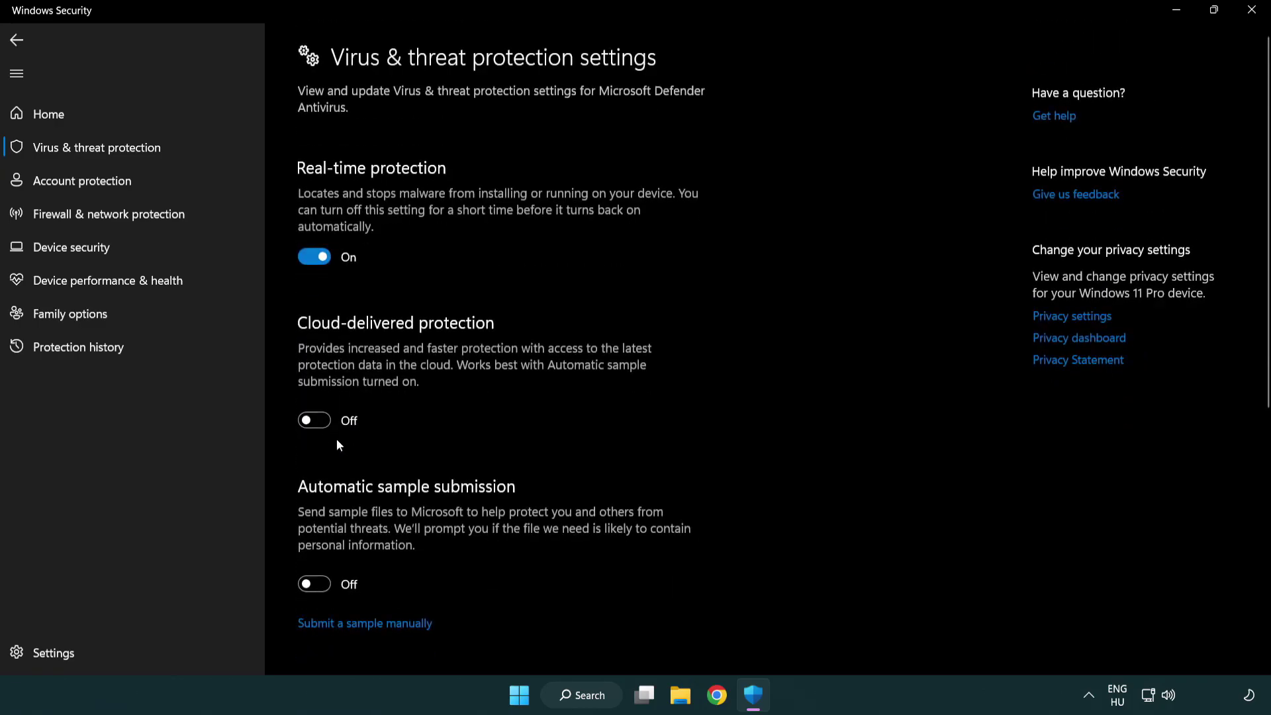
scroll(338, 445, down, 10)
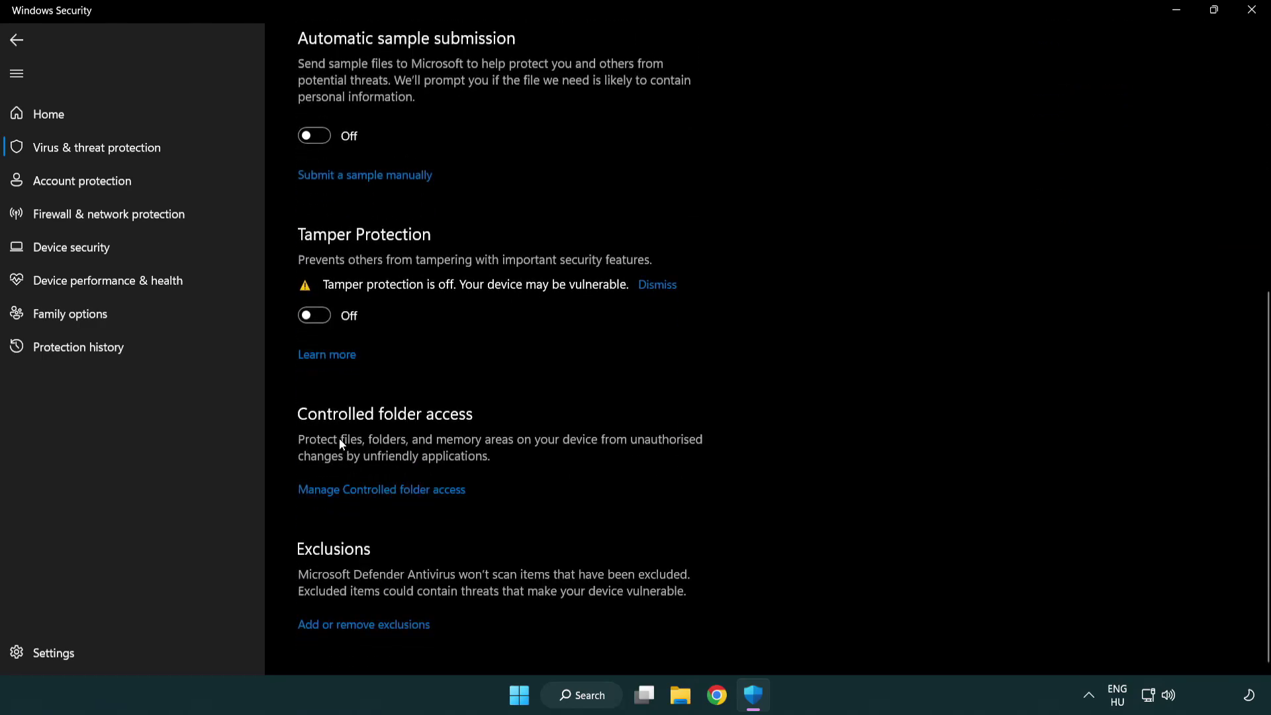
click(370, 629)
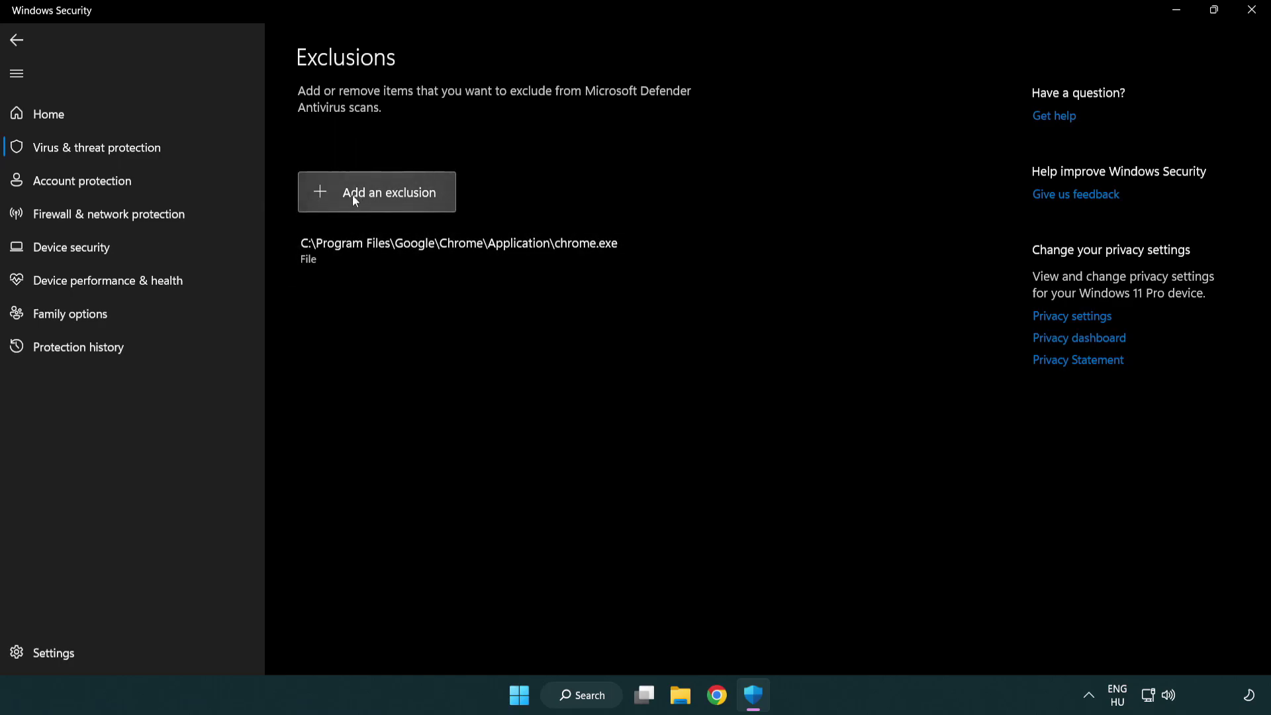
Add a file exclusion, browsing to C:\Program Files (x86)\NOT WORKING APP and selecting its shortcut
click(382, 200)
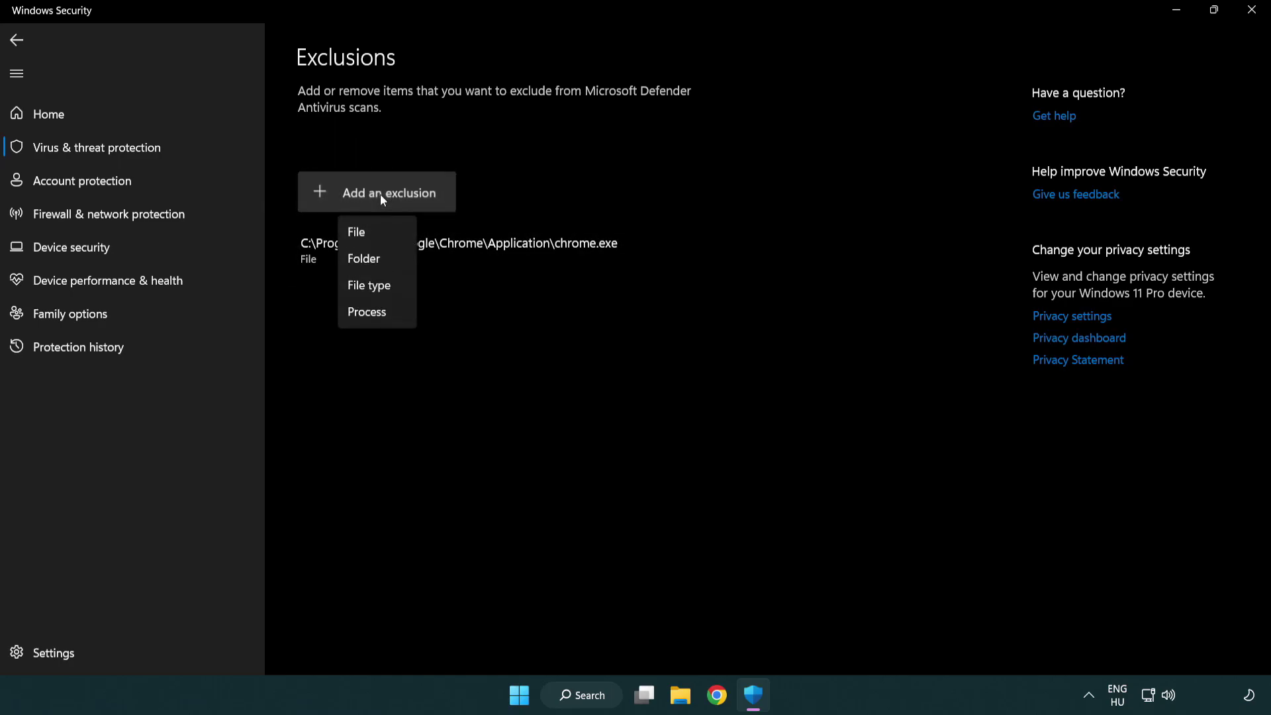
click(383, 235)
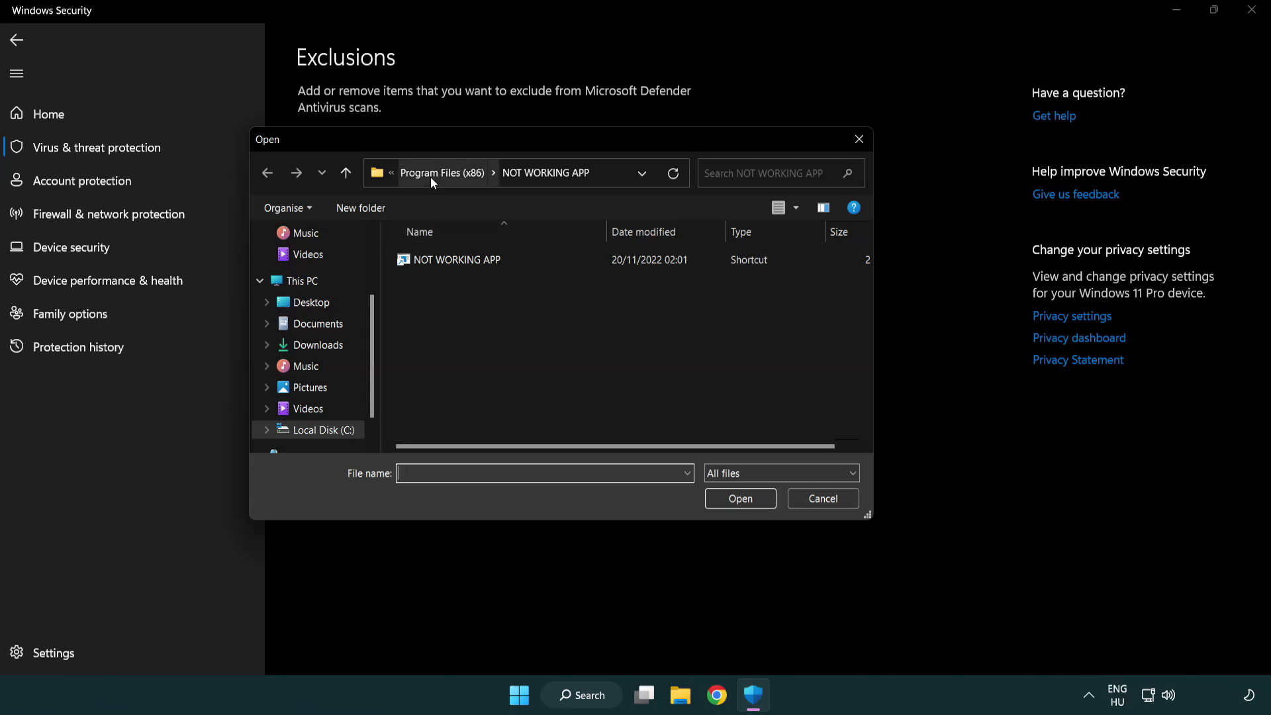
click(430, 177)
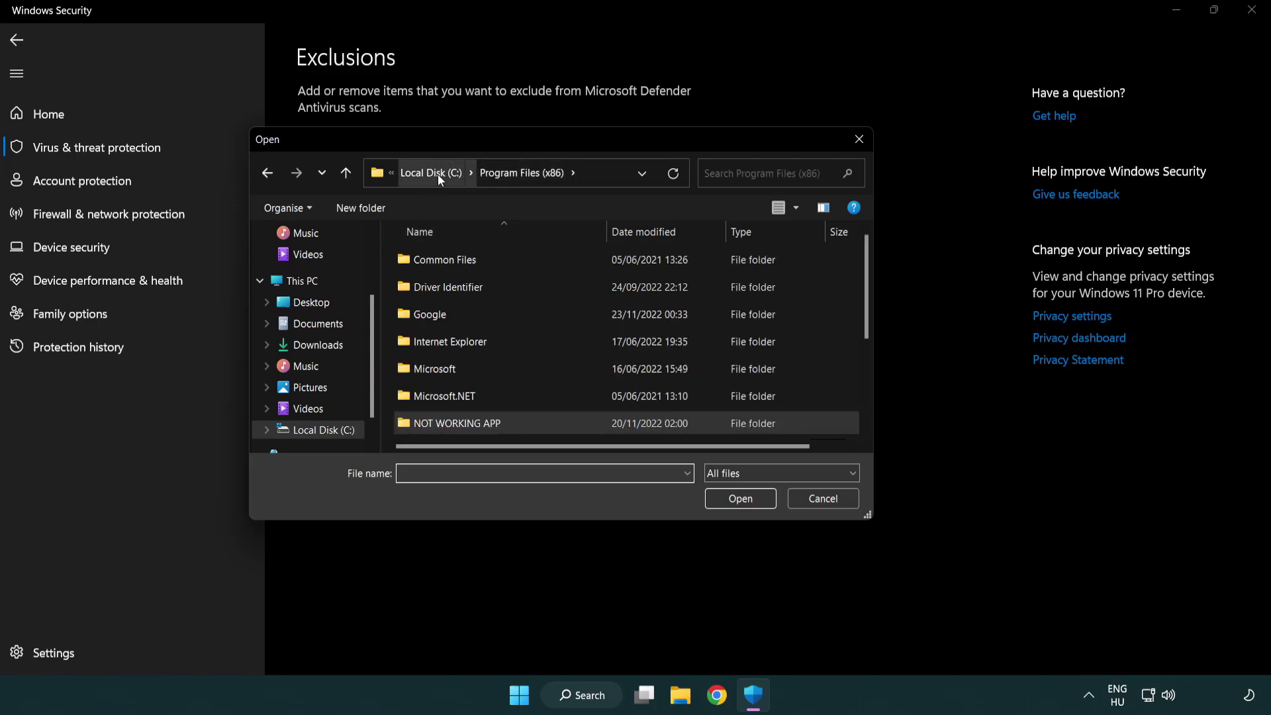
click(439, 173)
click(430, 176)
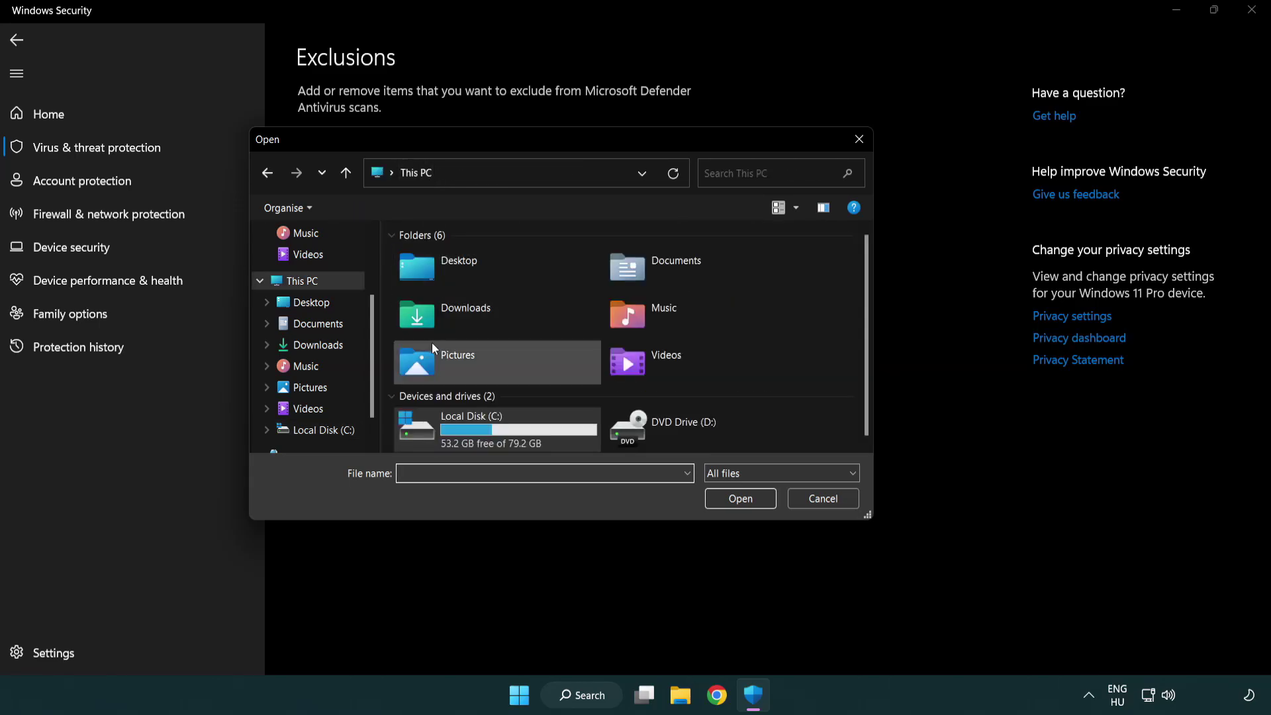
double_click(463, 439)
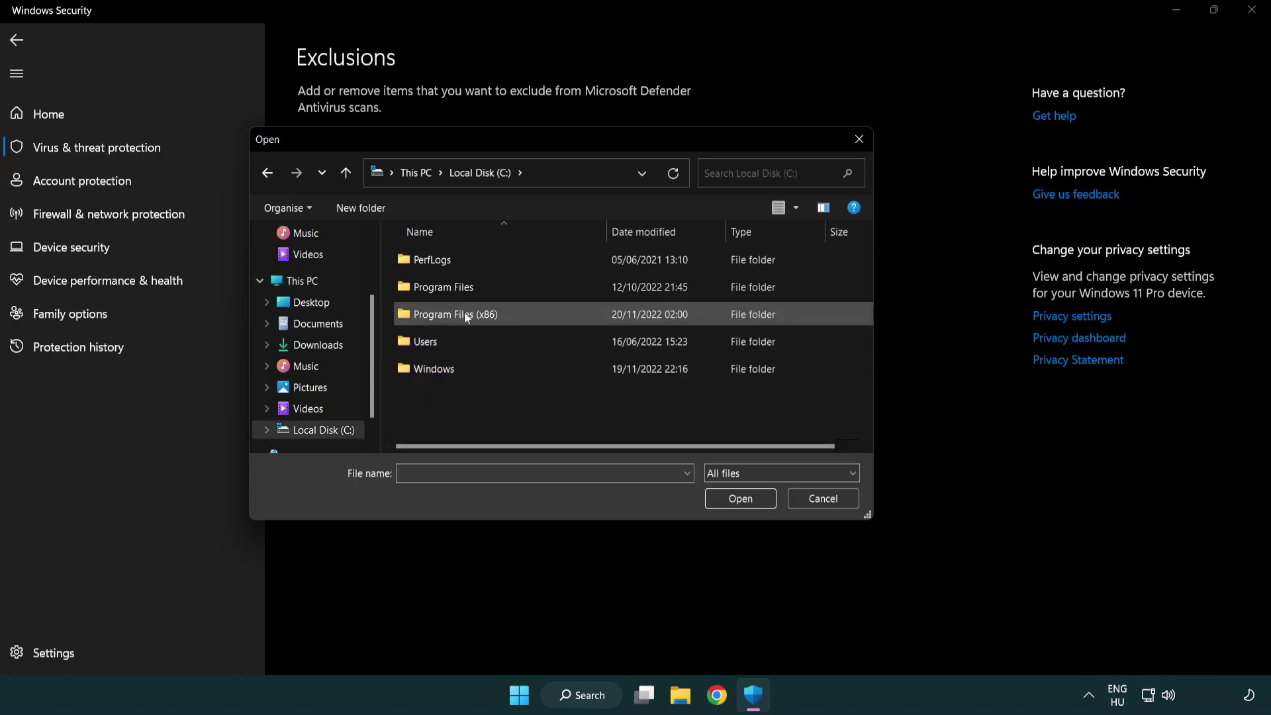
double_click(463, 312)
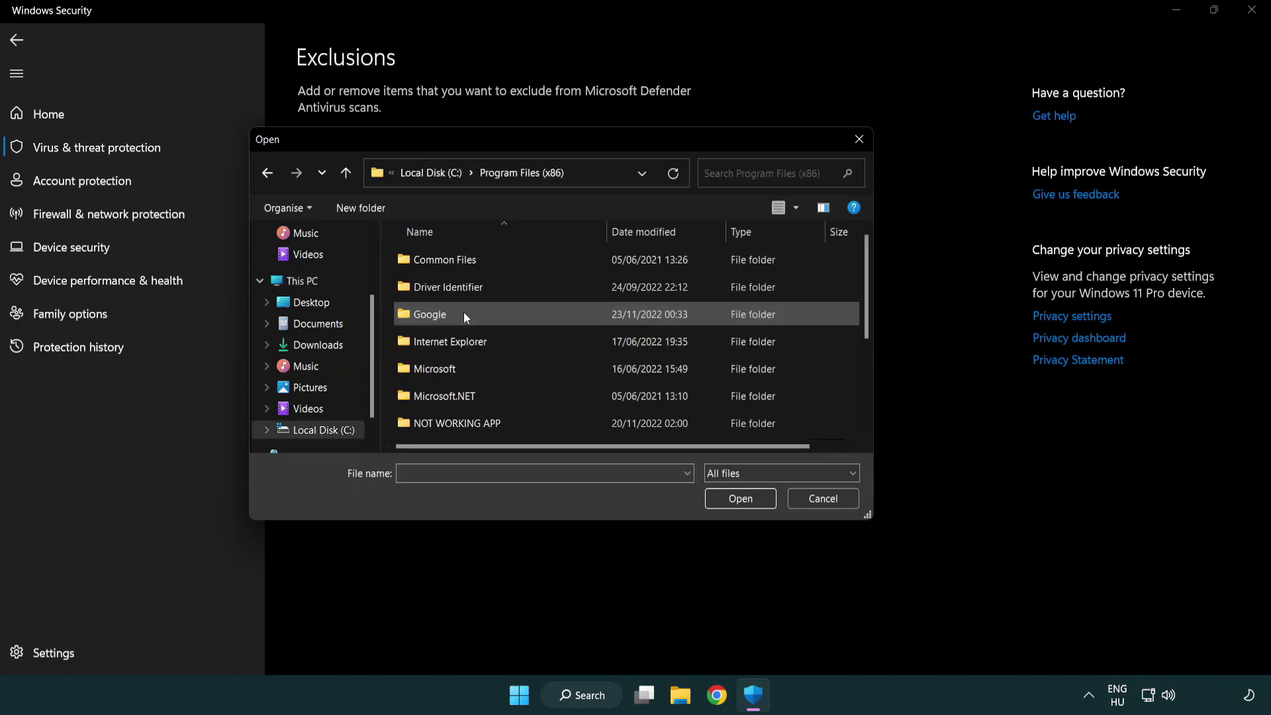
double_click(474, 426)
click(449, 260)
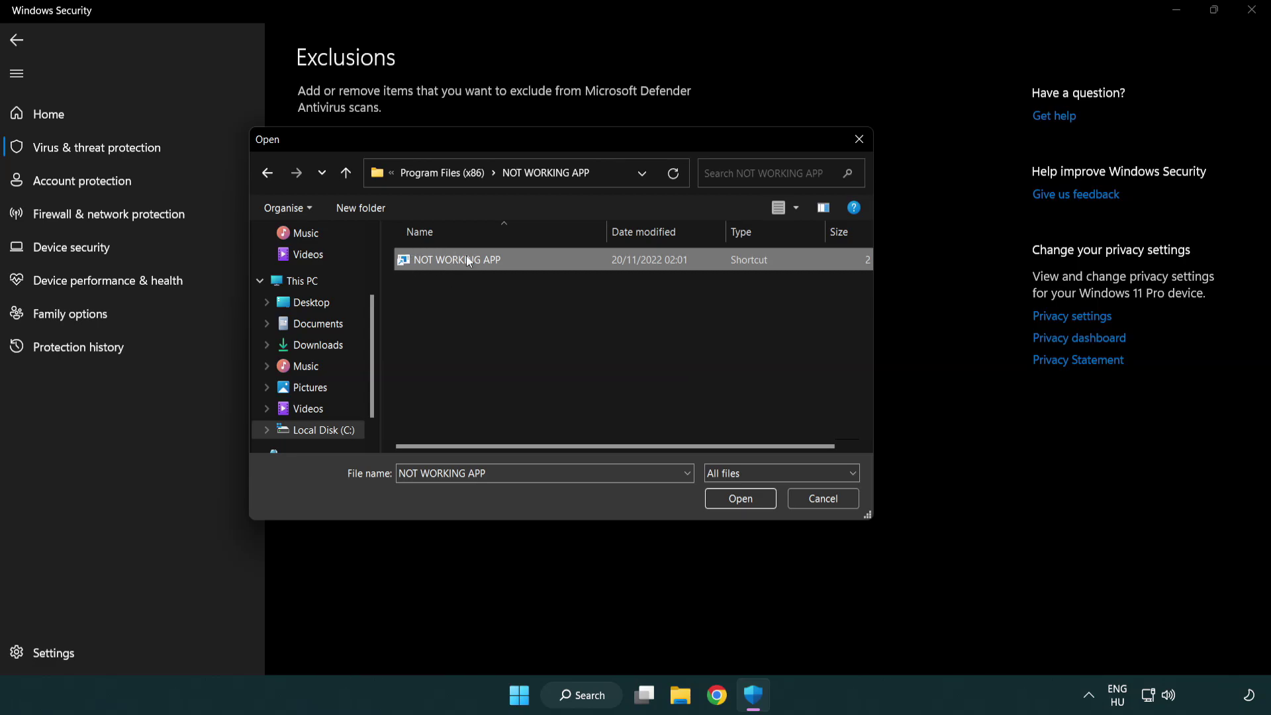